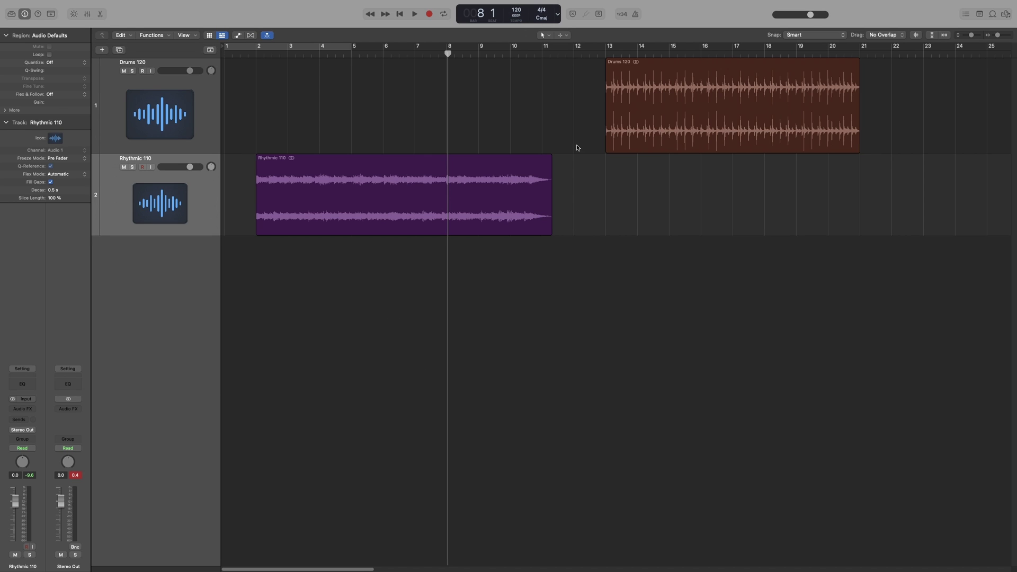
Turn on the metronome and play the drums from bar 13.
super+click(606, 198)
key(space)
key(k)
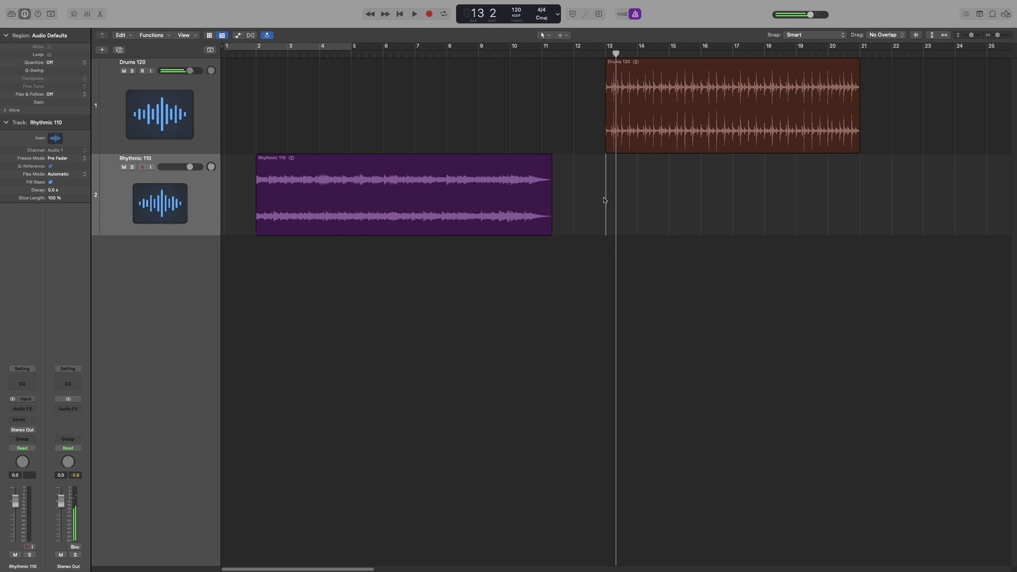
key(space)
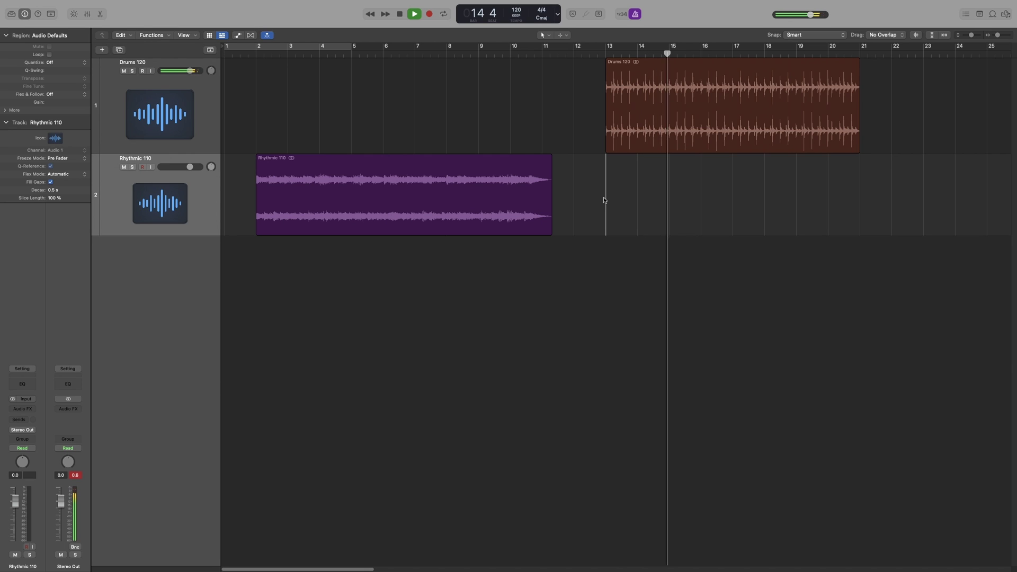
key(space)
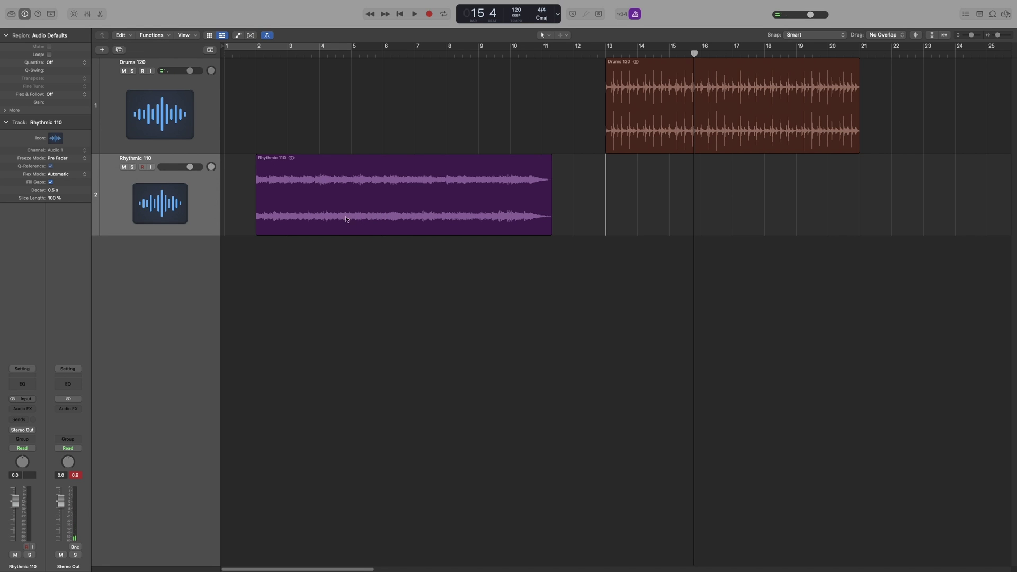
Play the Rhythmic 110 take from bar 2, stopping around bar 4.
click(255, 137)
key(space)
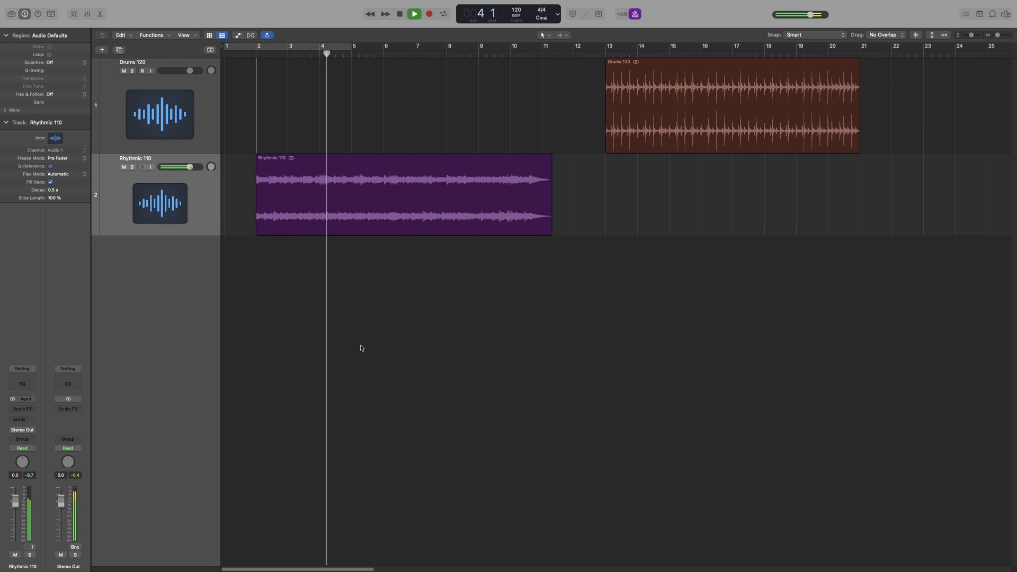
key(space)
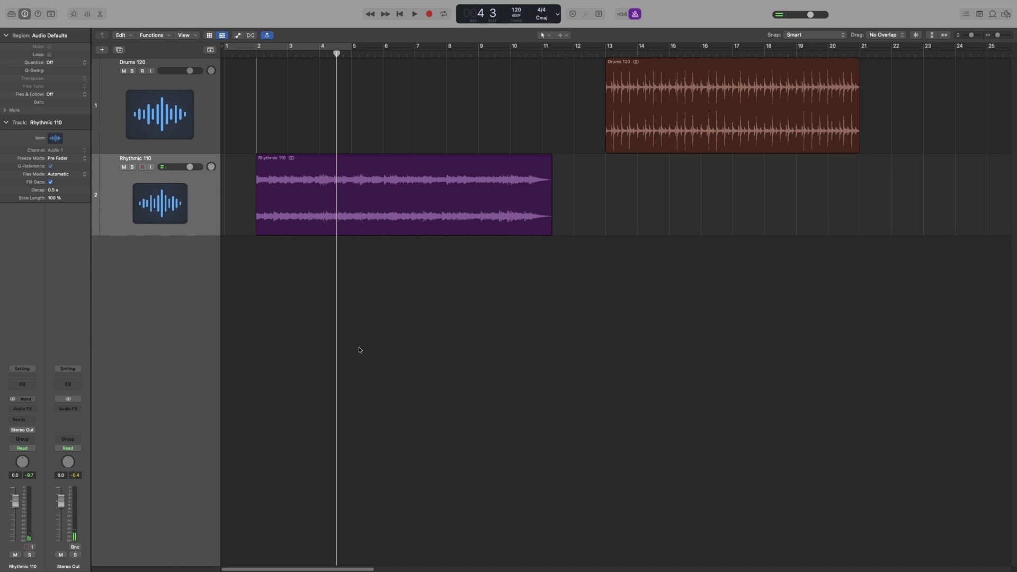
Show global tracks, hiding Arrangement, Marker and Signature so only Tempo remains.
key(g)
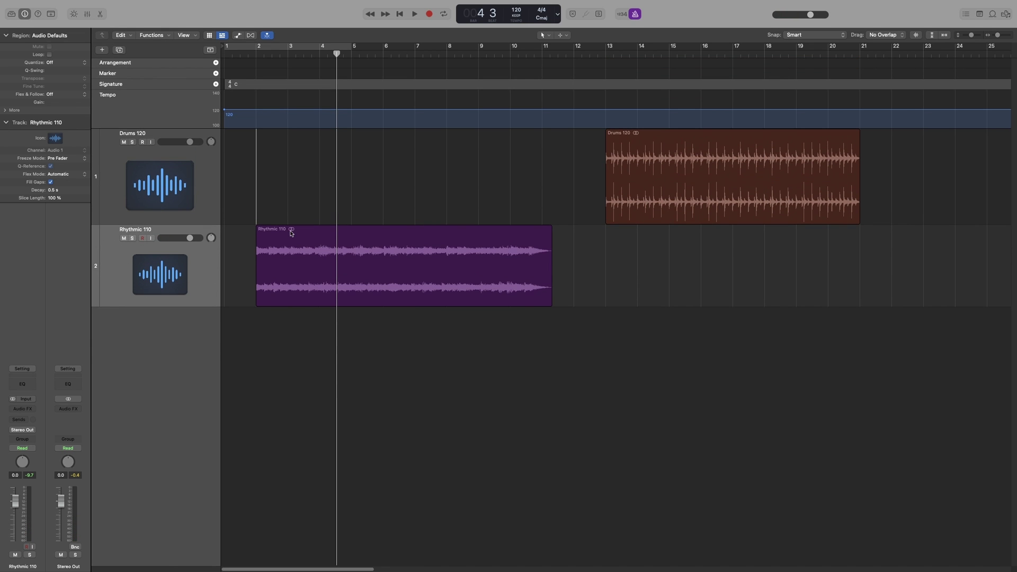
right_click(150, 64)
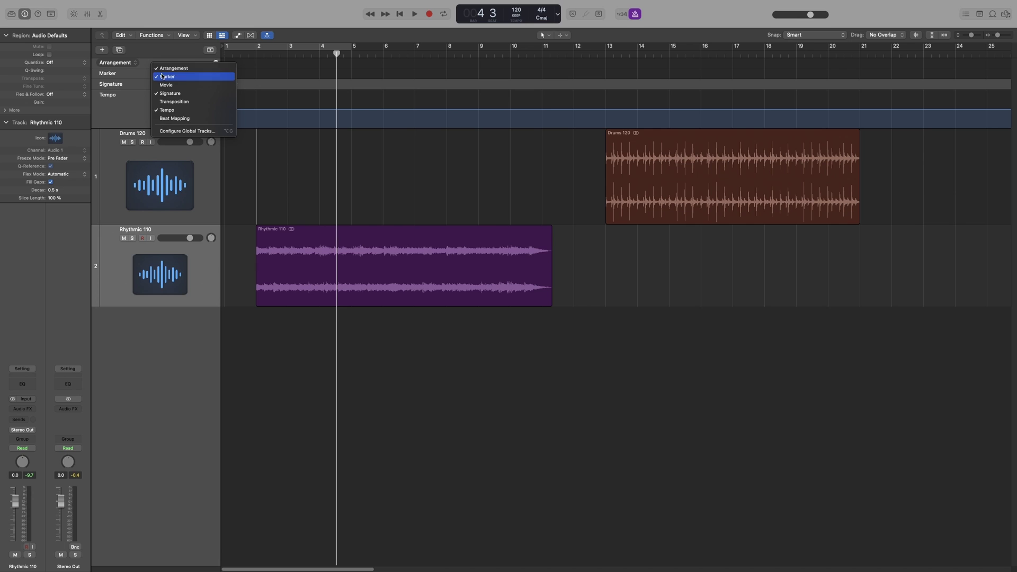
click(163, 66)
right_click(162, 64)
click(183, 75)
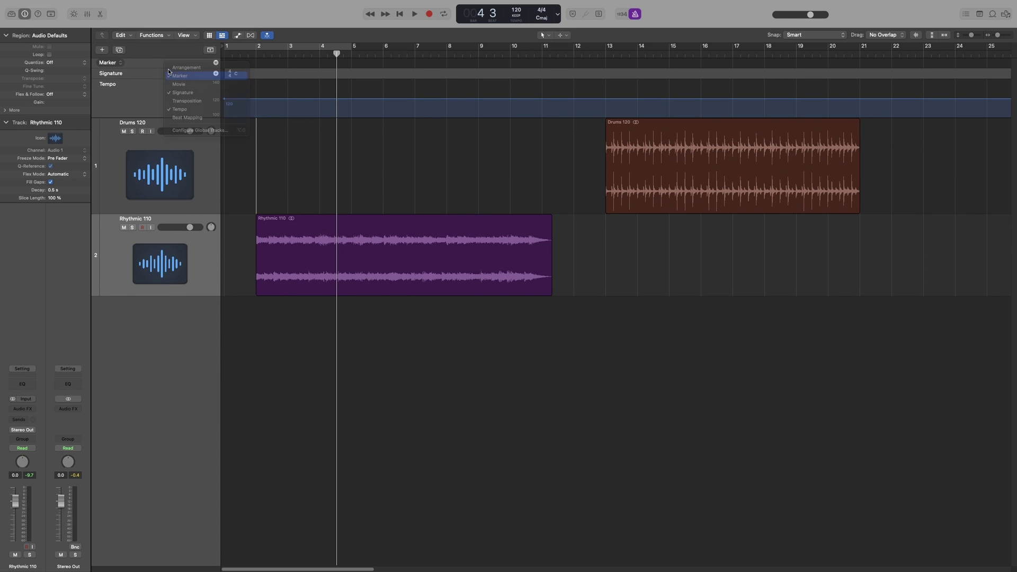
right_click(168, 63)
click(187, 93)
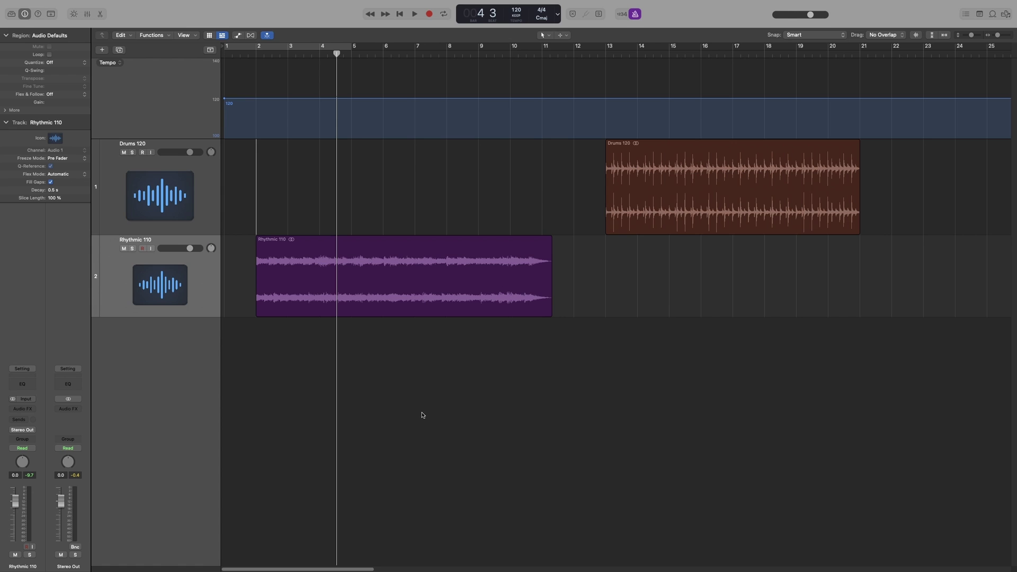
Re-analyze the Rhythmic 110 region's tempo in the Smart Tempo editor.
double_click(403, 311)
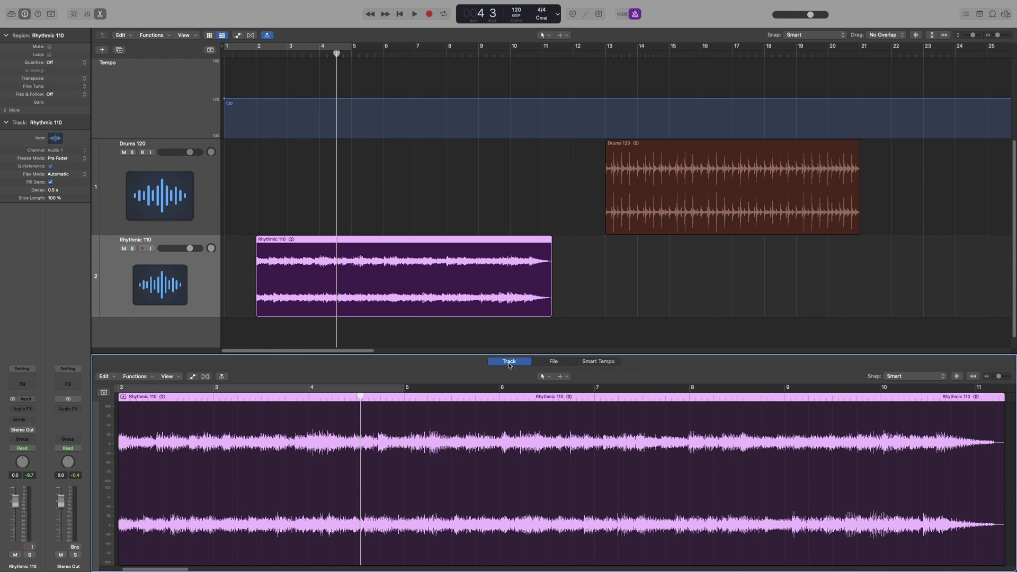
click(609, 365)
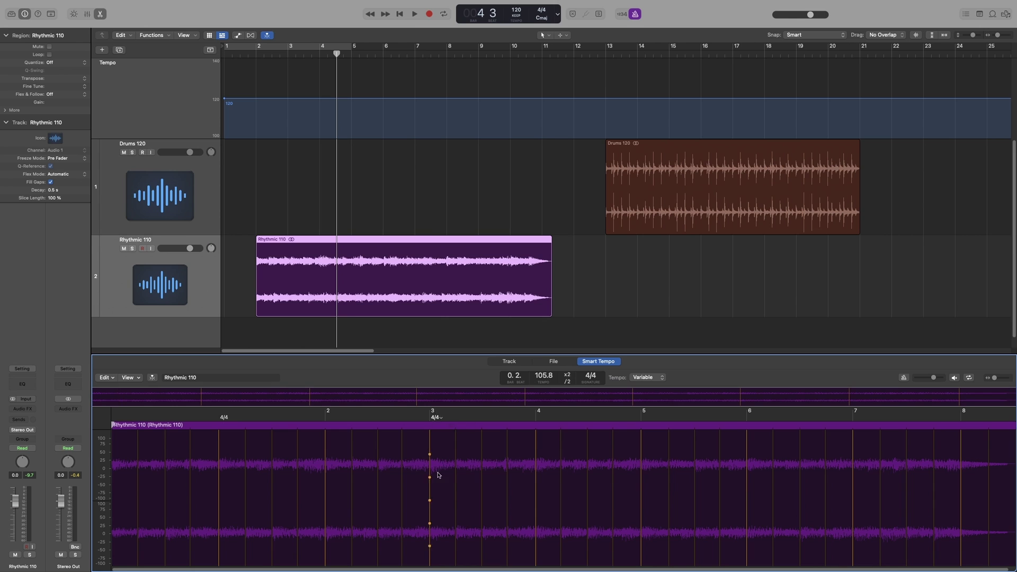
mouse_move(118, 468)
click(112, 379)
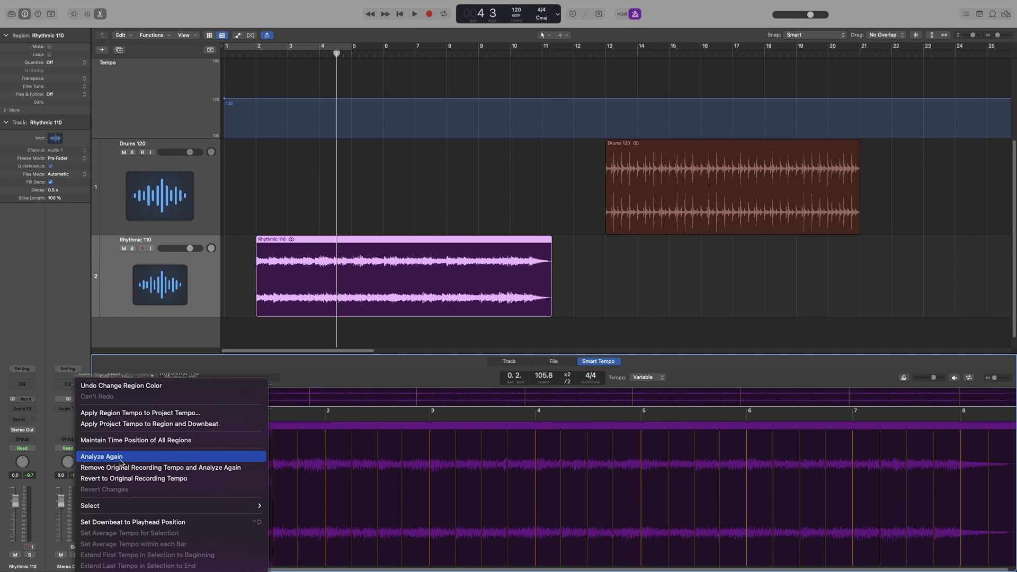
click(122, 458)
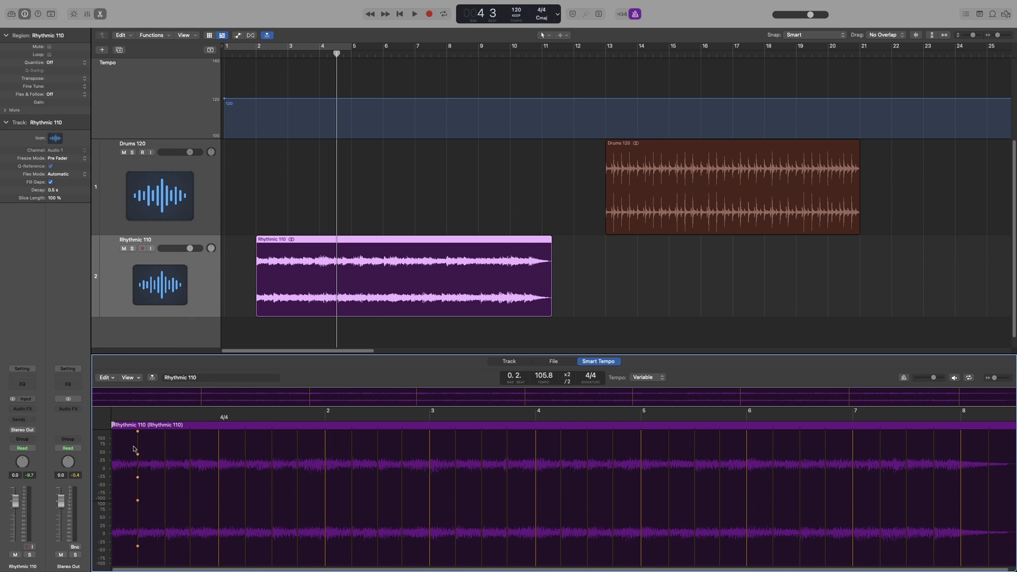
Apply the Rhythmic 110 region tempo to the project tempo track.
click(99, 378)
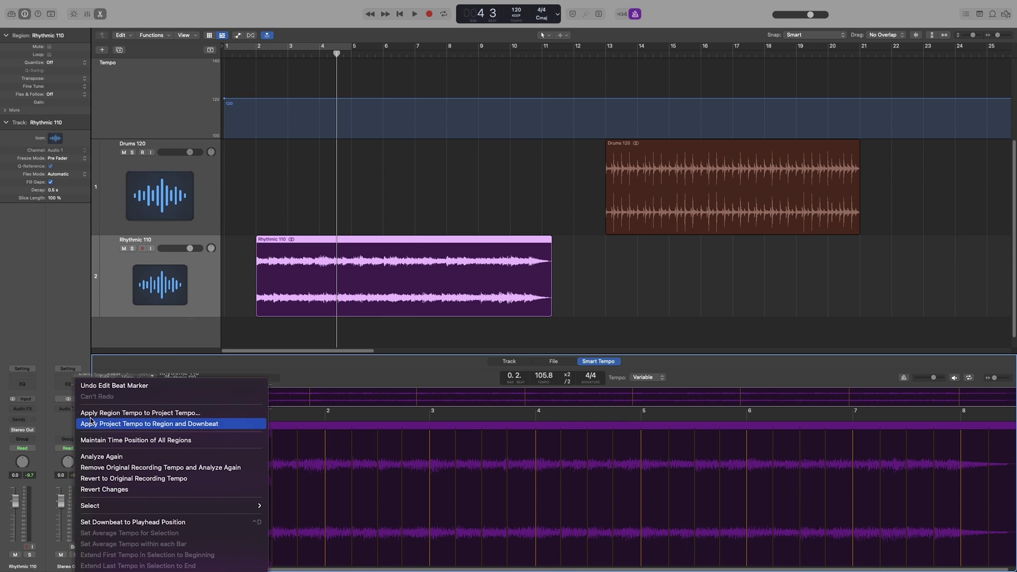
click(136, 417)
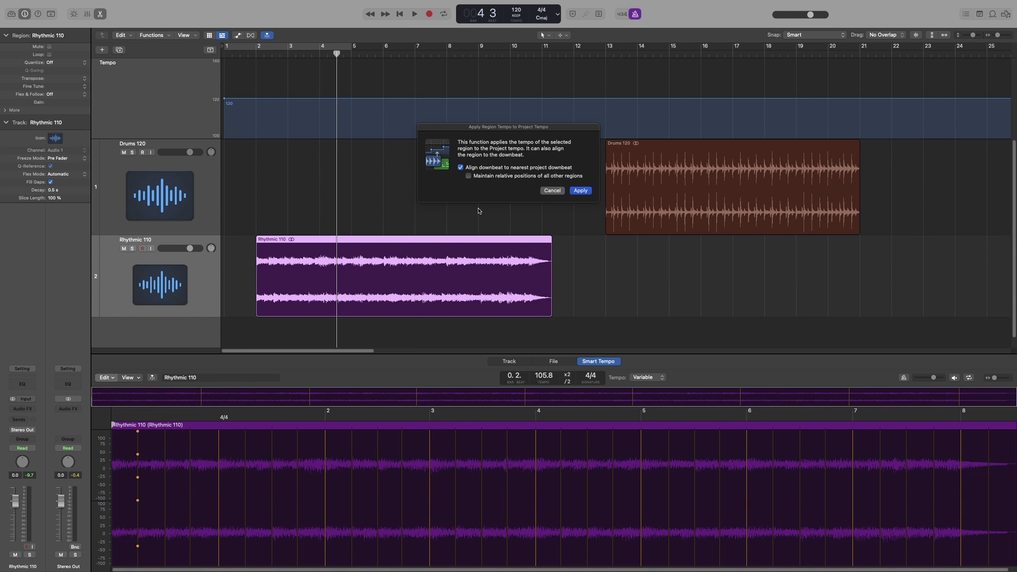
click(574, 192)
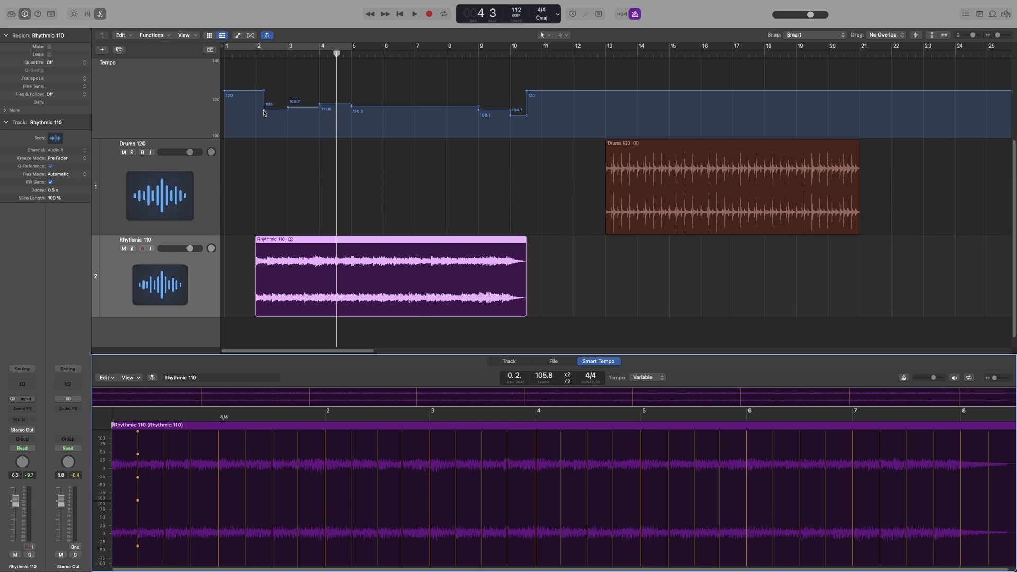
Drag the 108 BPM tempo change back to bar 2 and select Rhythmic 110.
drag(264, 112, 257, 112)
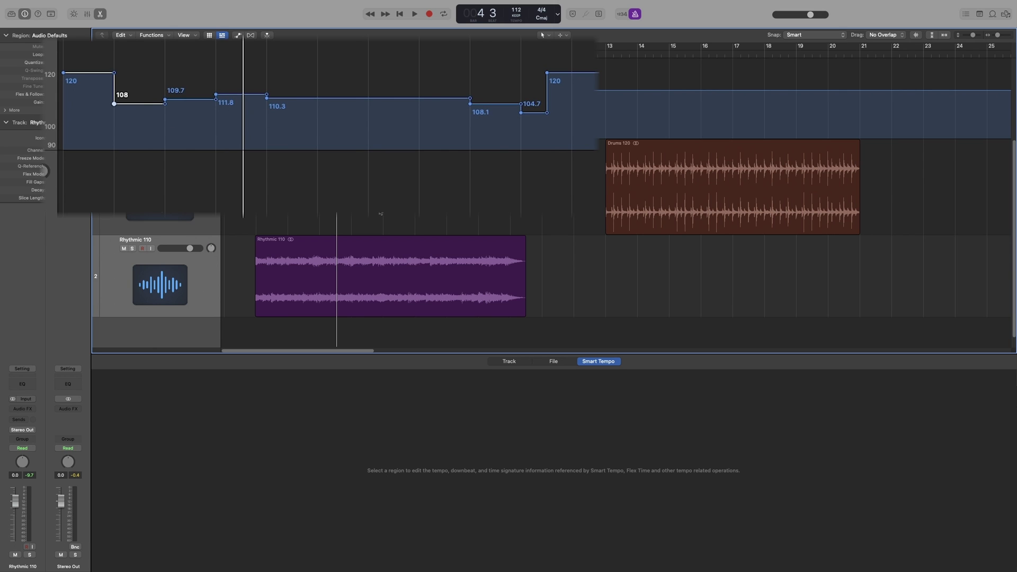
click(397, 281)
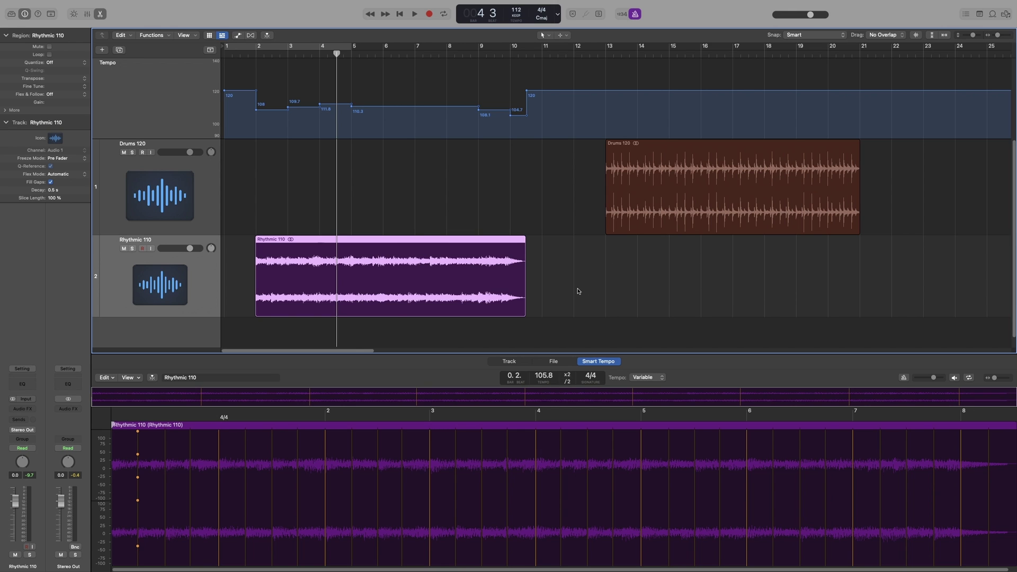
drag(385, 244, 738, 282)
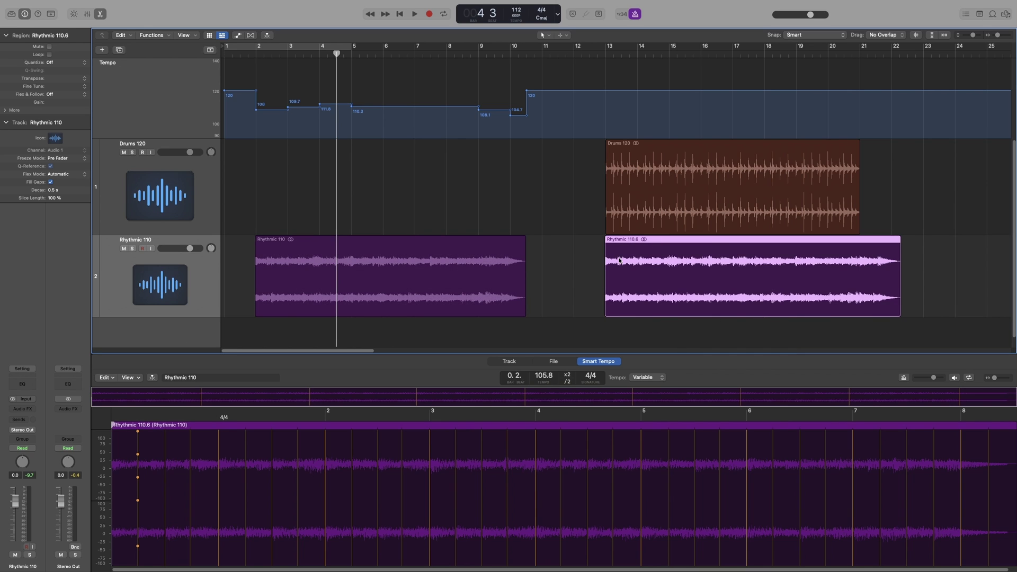
click(609, 51)
key(super+Right)
key(super+Right)
key(super+Right)
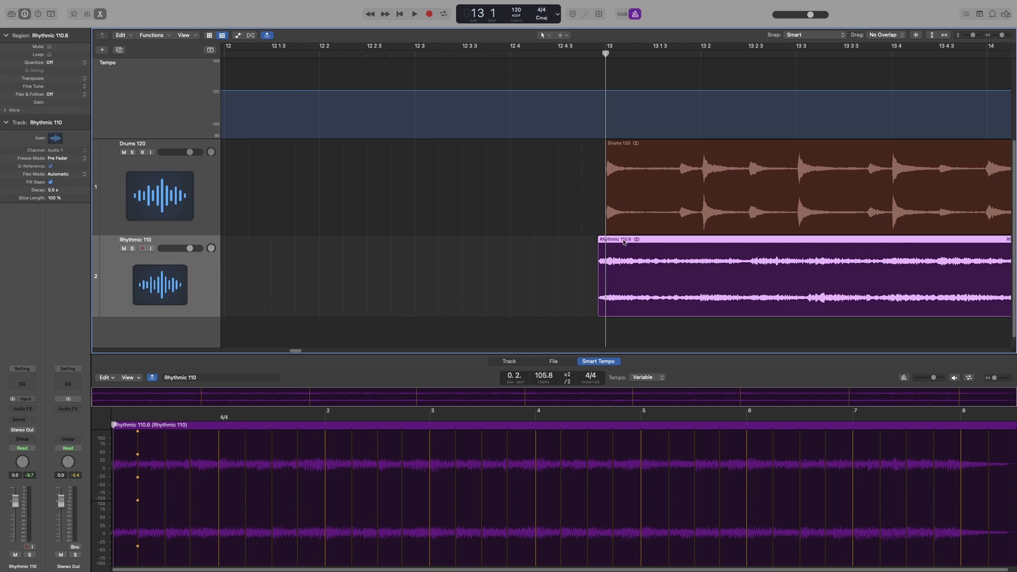
drag(626, 240, 634, 241)
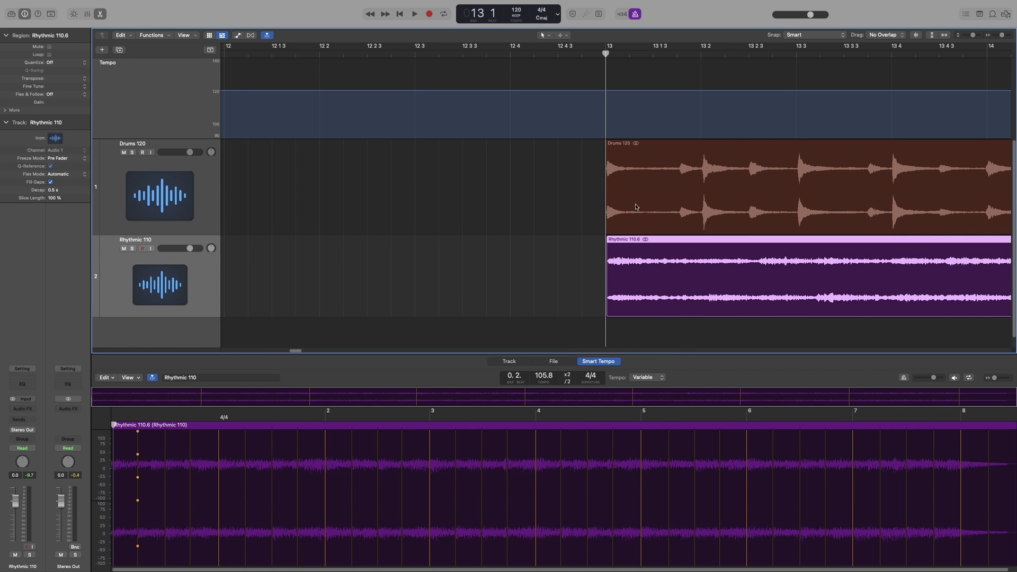
key(super+Left)
key(super+Left)
key(super+Left)
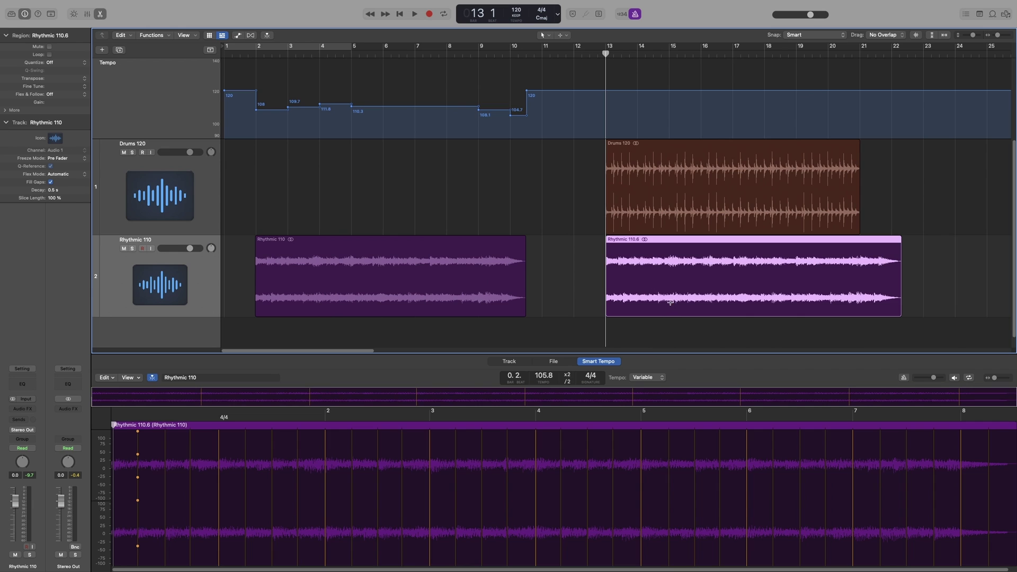
key(Delete)
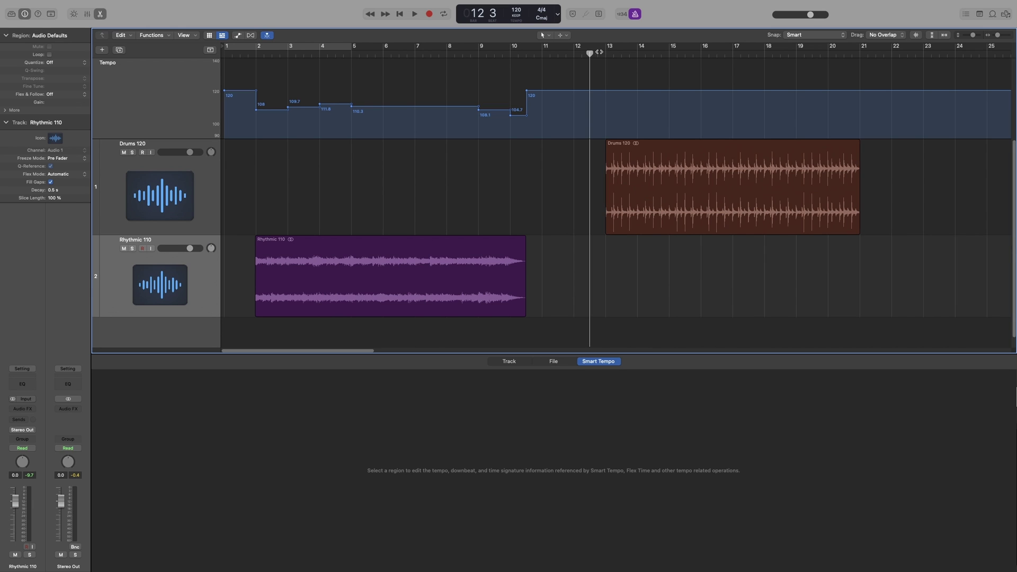
key(super+v)
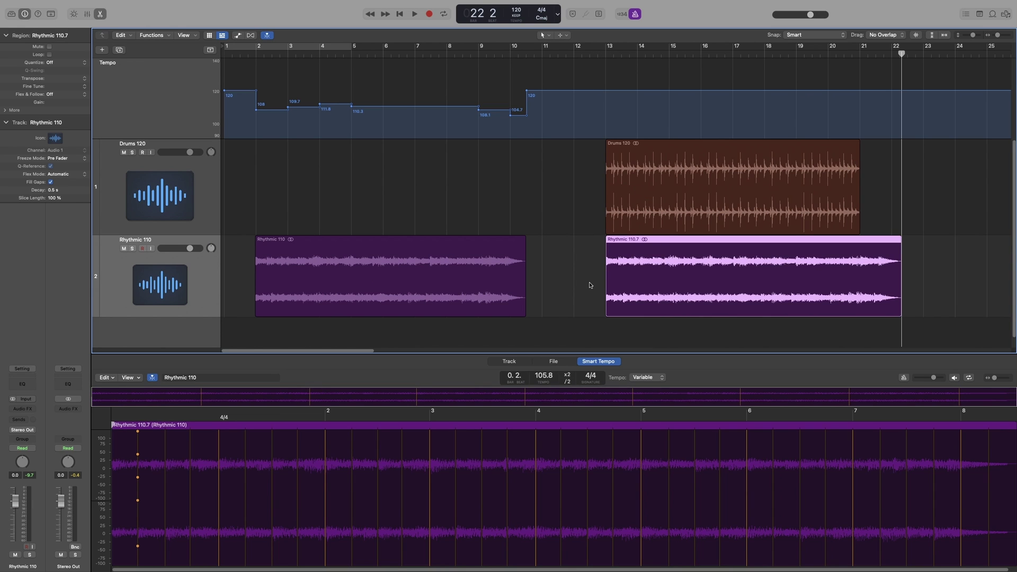
click(602, 59)
key(space)
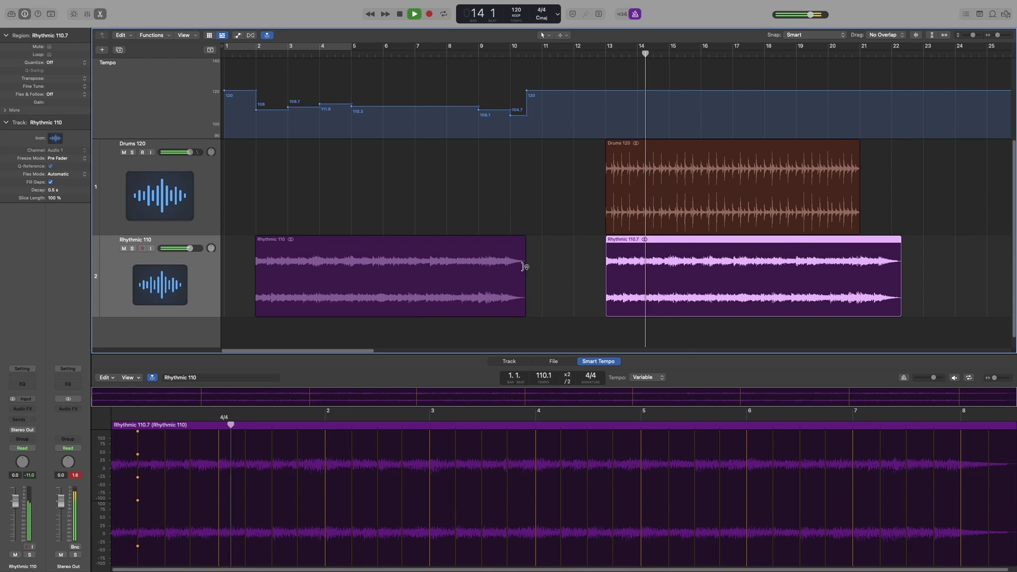
key(space)
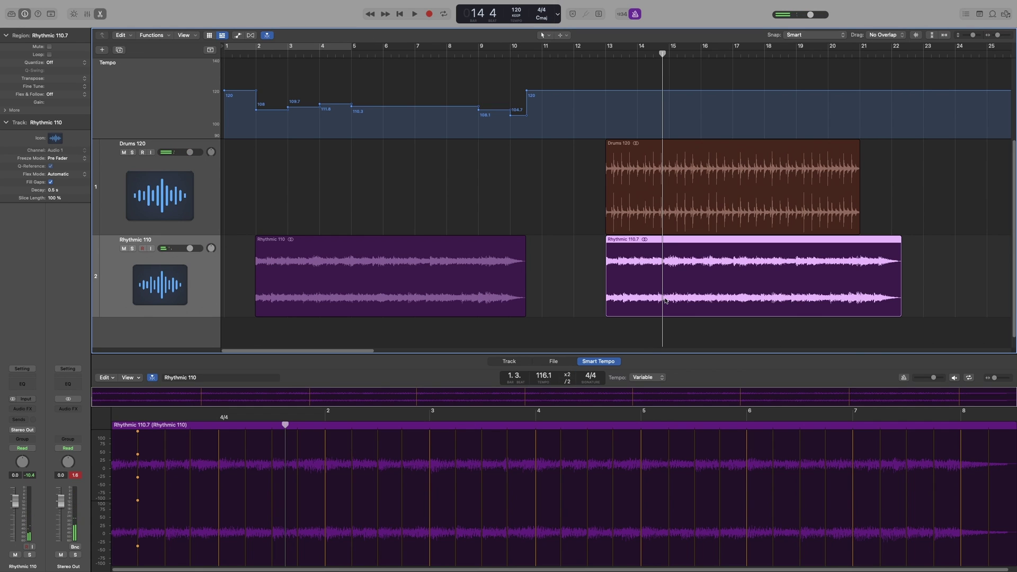
key(Delete)
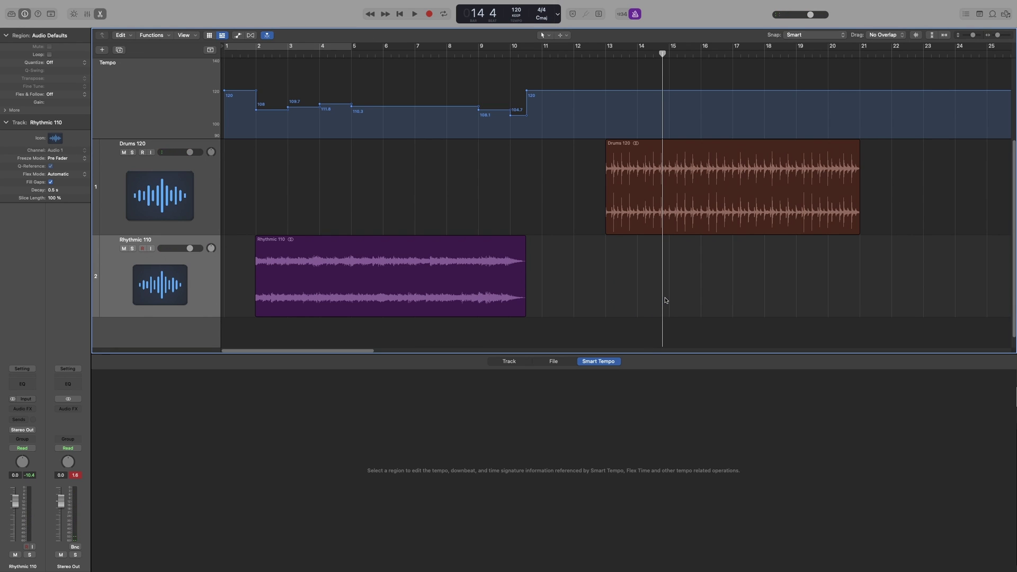
Turn on Flex & Follow for Rhythmic 110, show flex view, and choose Flex Time – Polyphonic.
click(298, 252)
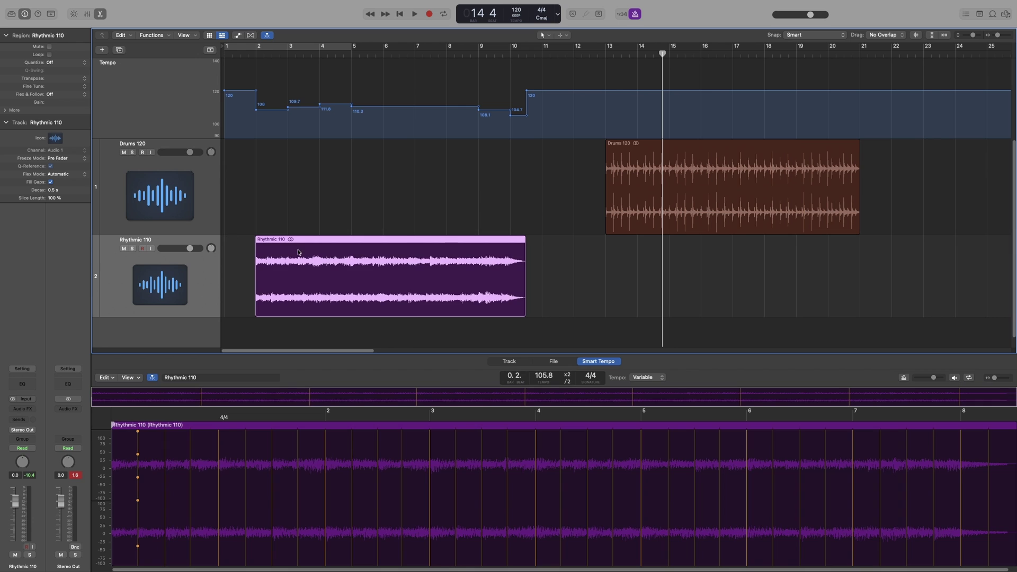
click(49, 94)
click(106, 157)
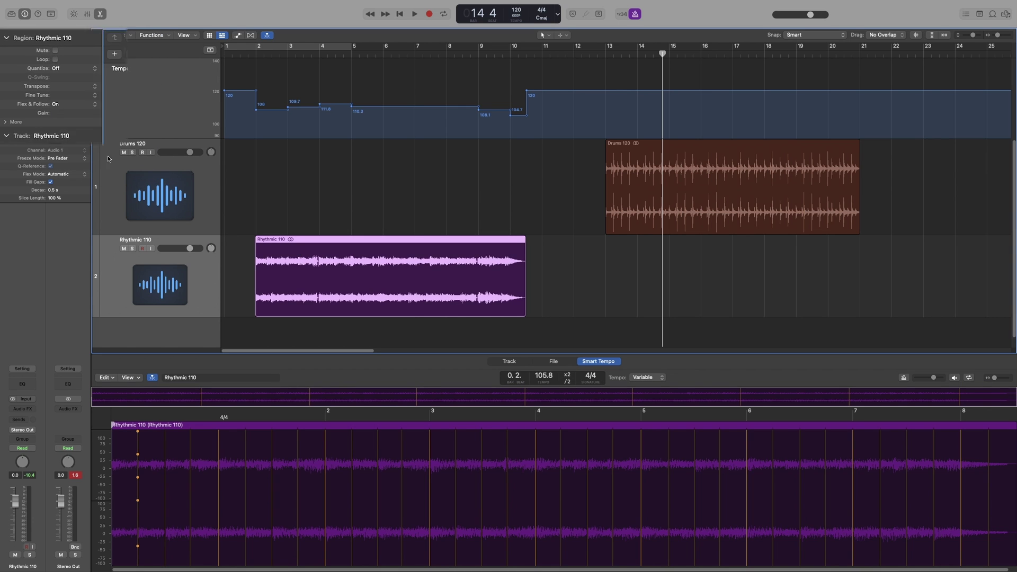
click(250, 36)
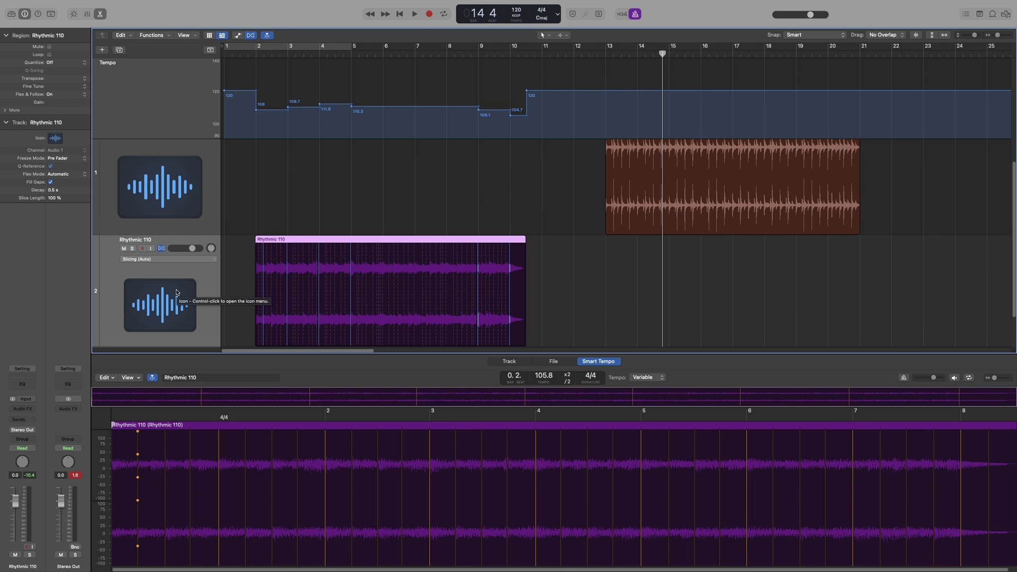
click(159, 260)
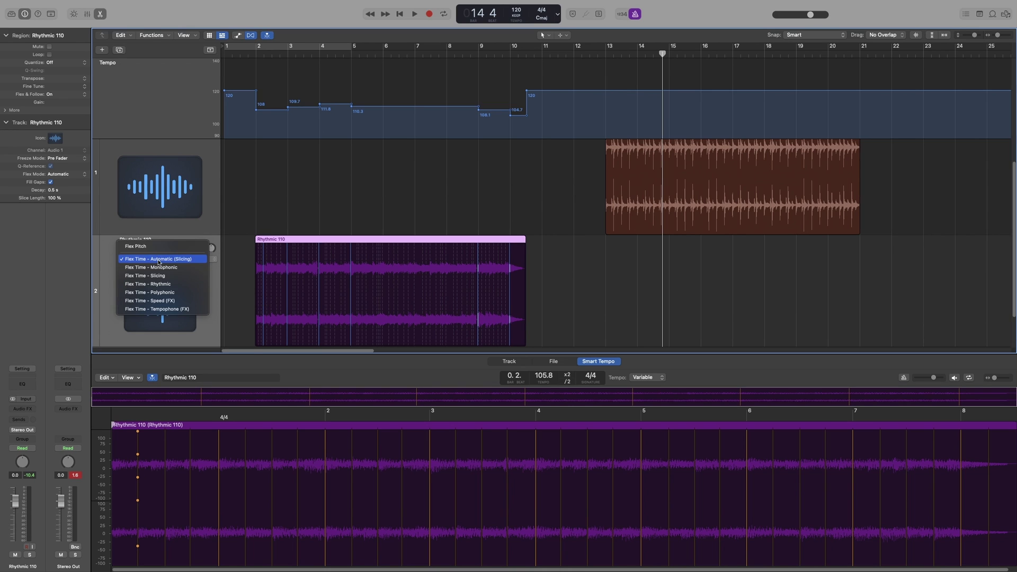
click(173, 293)
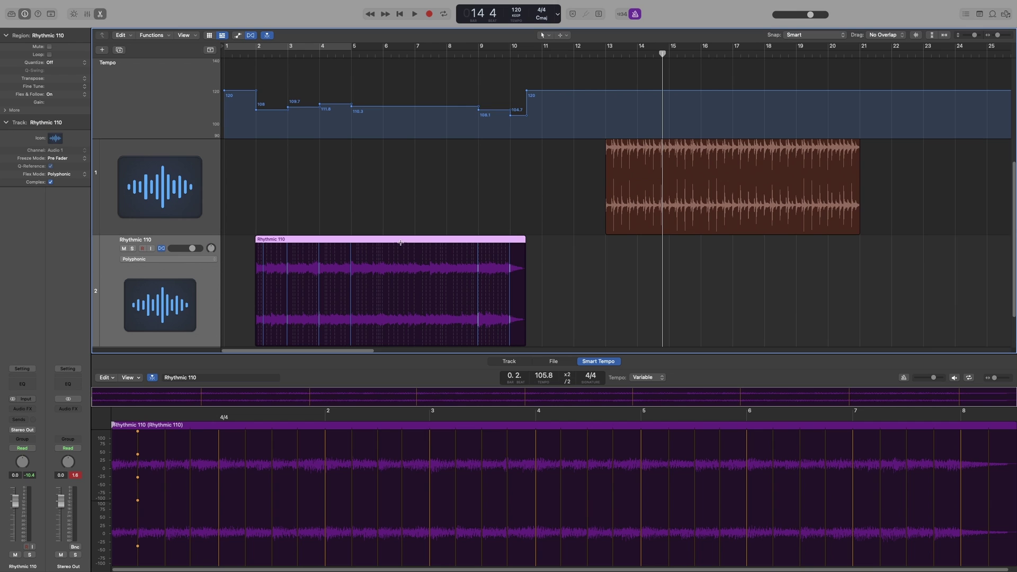
Paste a Rhythmic 110 copy at bar 13 and play it with the drums.
click(605, 52)
key(super+v)
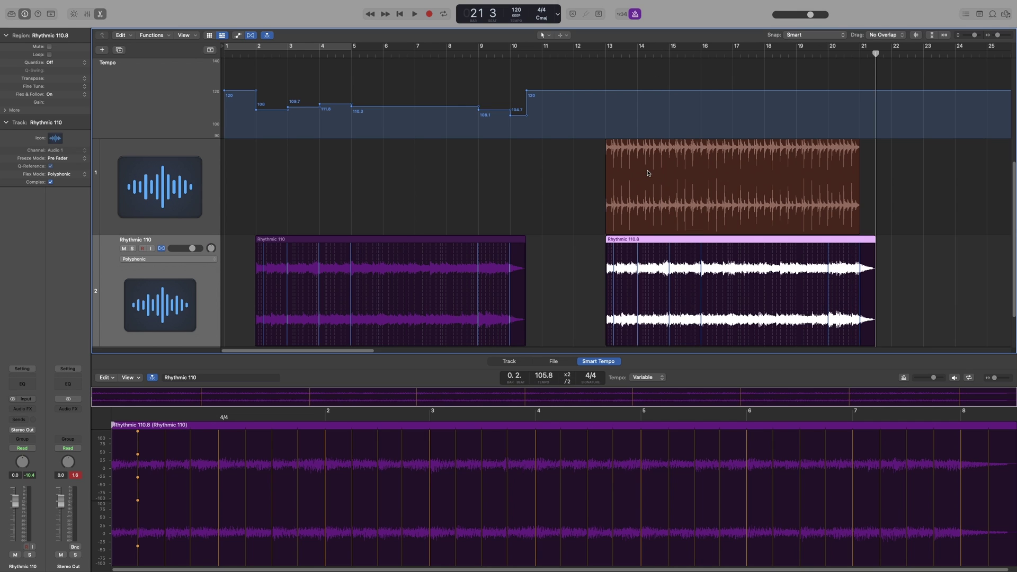
click(604, 54)
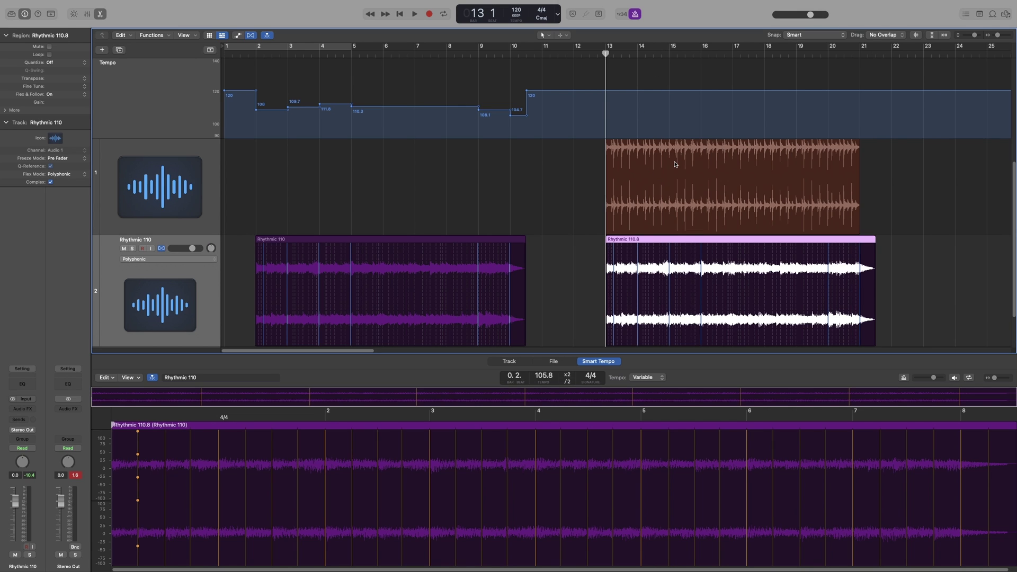
key(space)
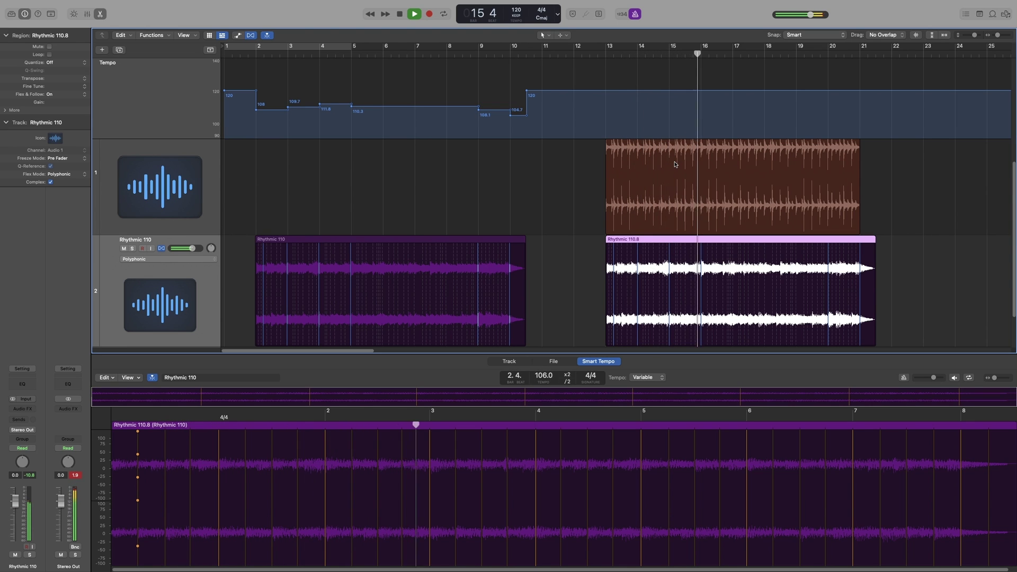
key(space)
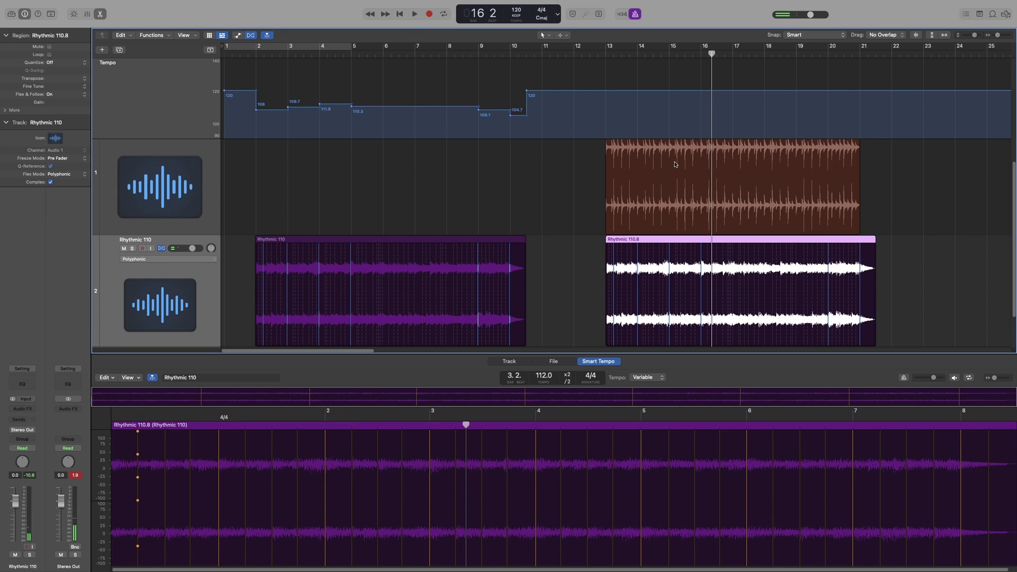
scroll(821, 175, right, 5)
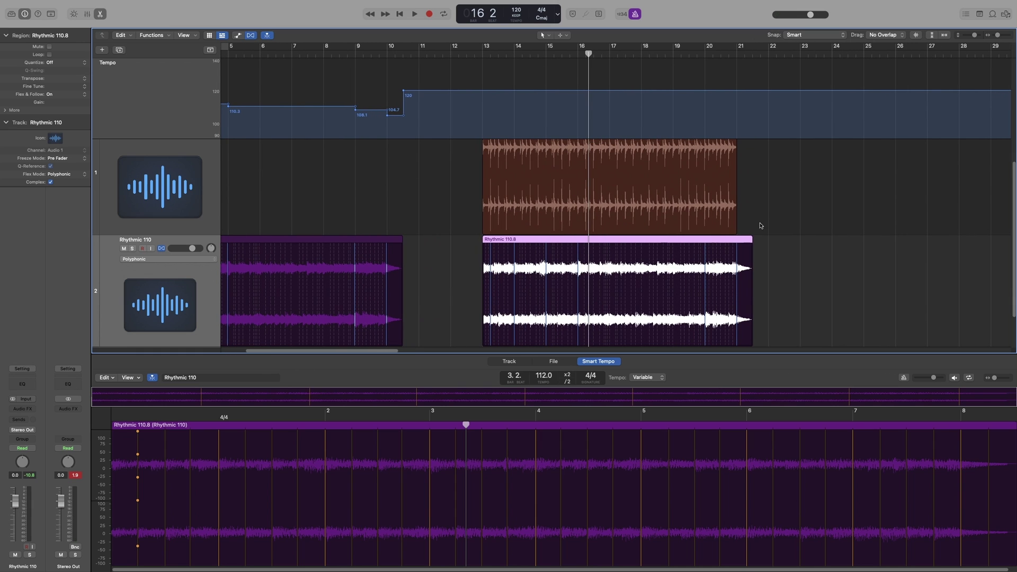
scroll(698, 231, right, 3)
scroll(696, 232, right, 1)
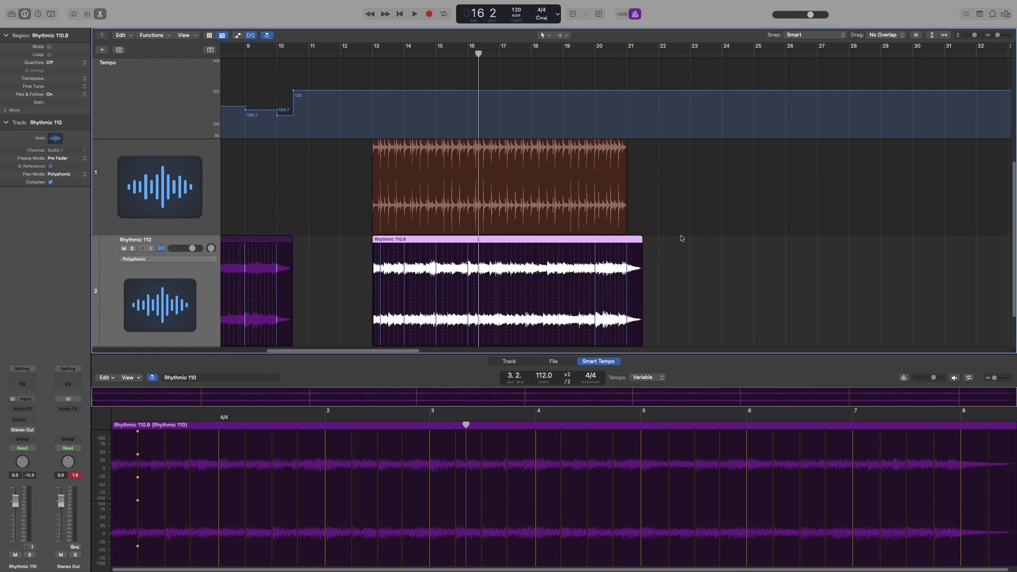
Drag the tempo after bar 22 down from 120 to 100 BPM.
click(658, 92)
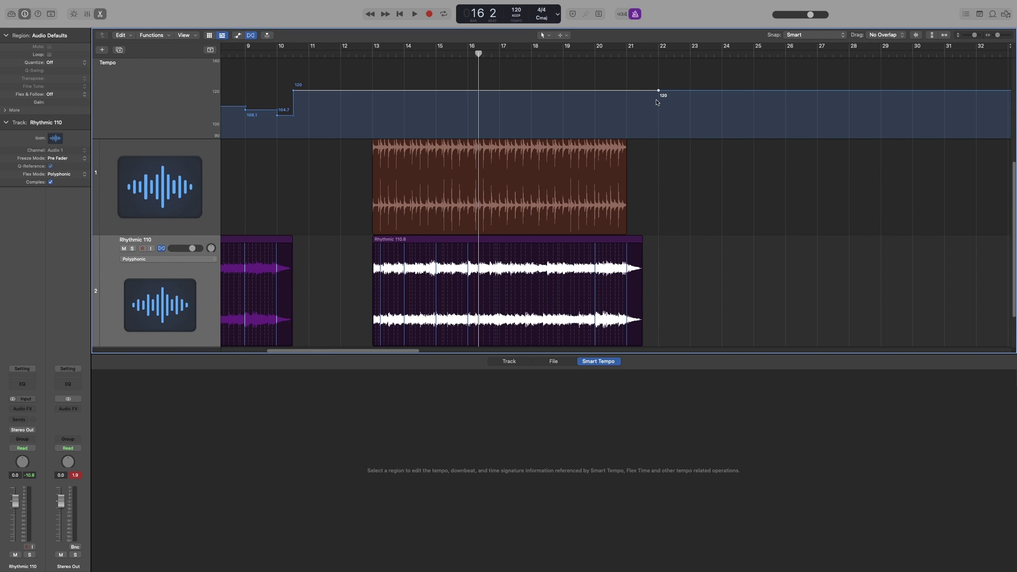
drag(659, 93, 660, 127)
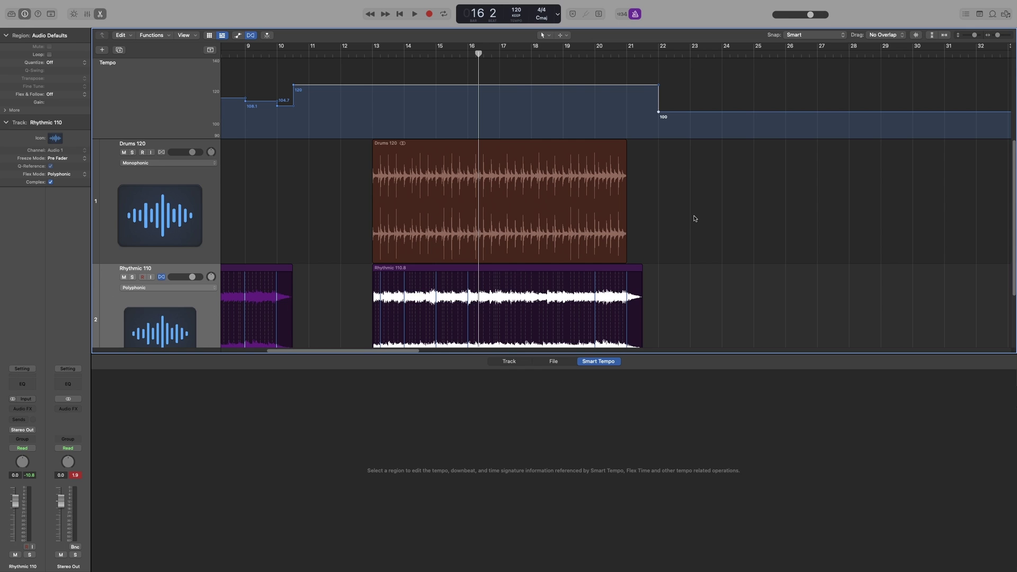
Close the Smart Tempo editor, copy Drums 120 to bar 22, and play it at 100 BPM.
key(e)
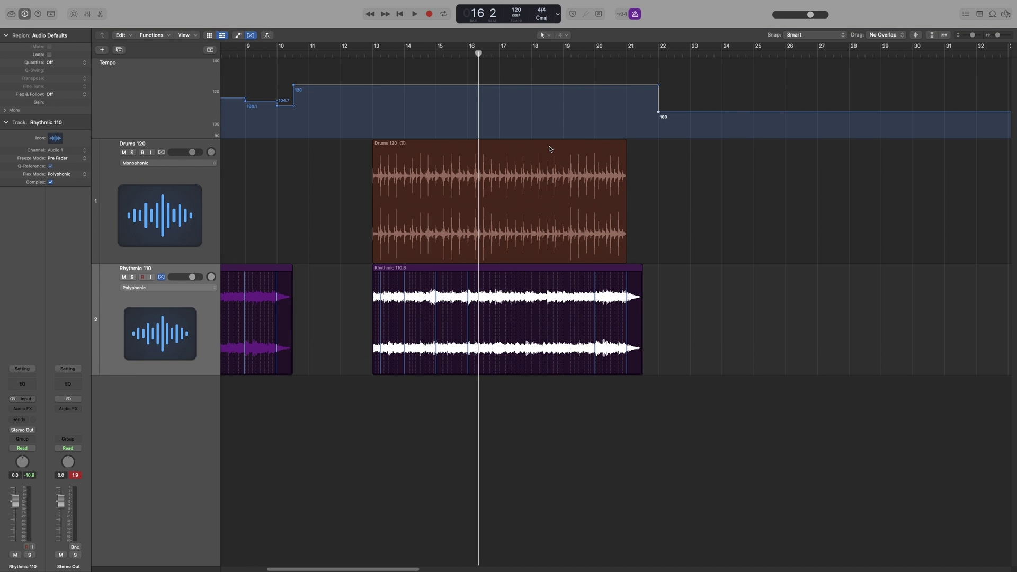
drag(550, 147, 834, 171)
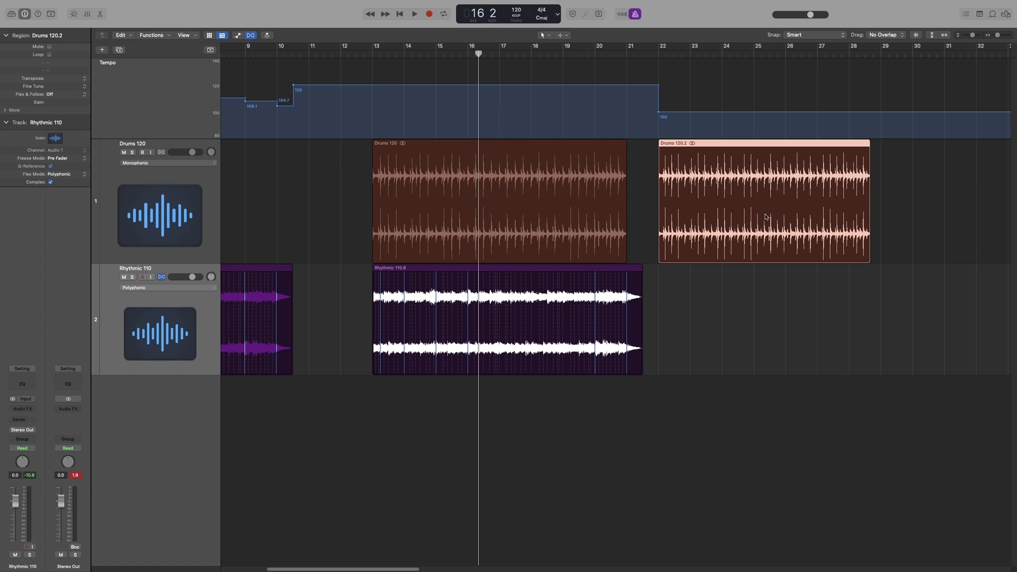
click(664, 50)
key(space)
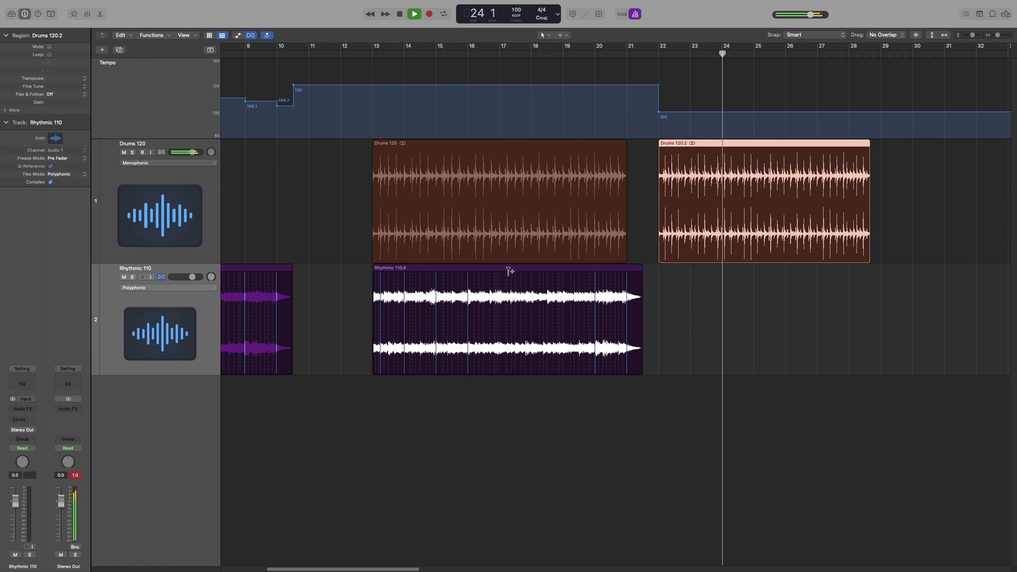
key(space)
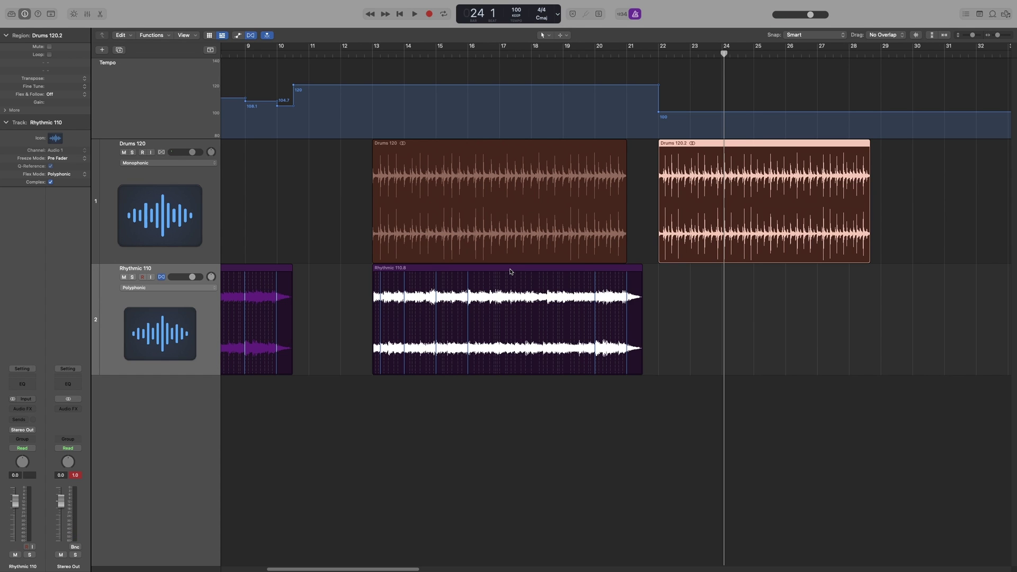
Copy Rhythmic 110.8 to bar 22, mute Drums 120.2, audition, then hide flex view.
drag(510, 272, 791, 277)
click(660, 54)
click(710, 211)
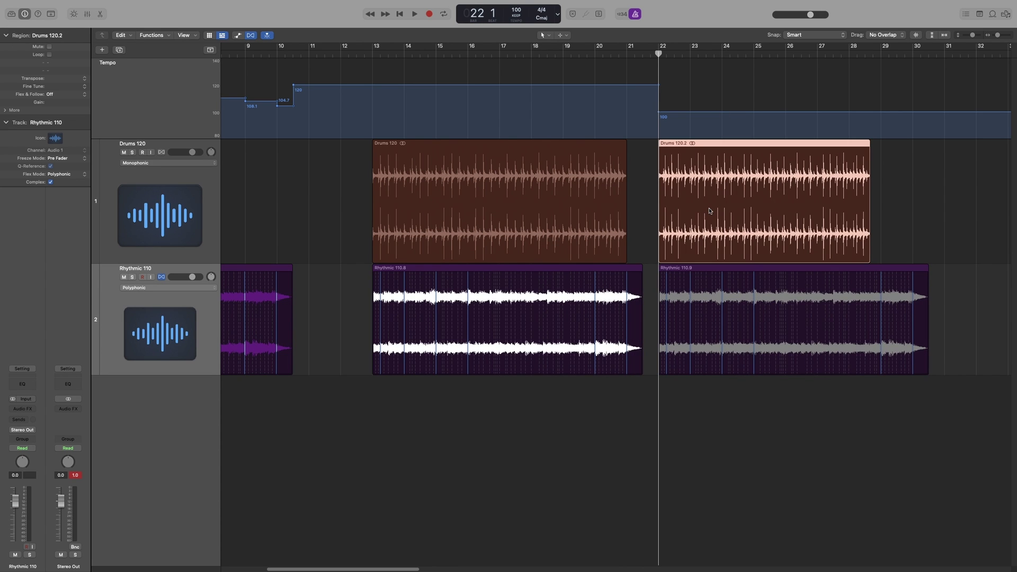
key(ctrl+m)
key(space)
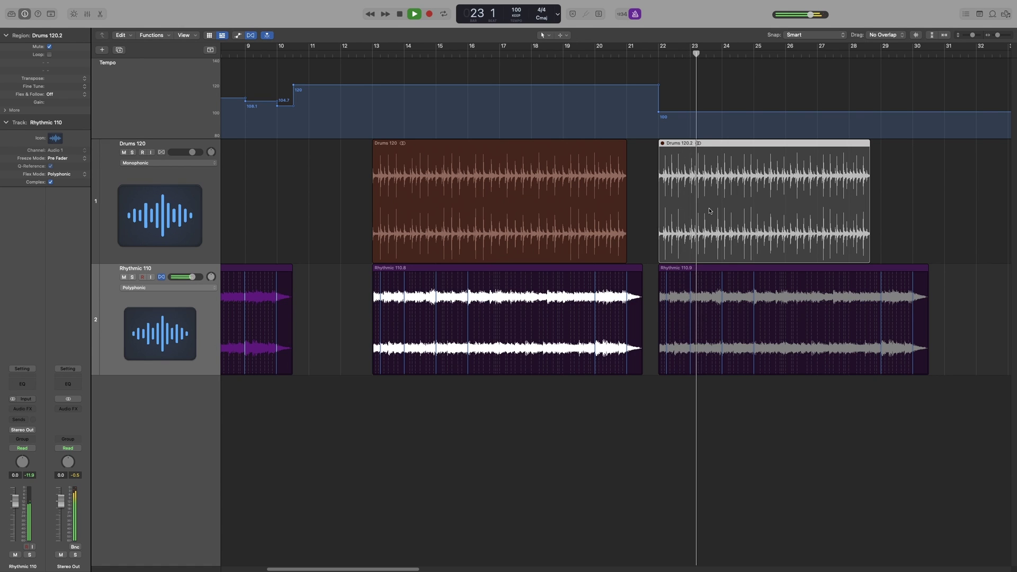
key(space)
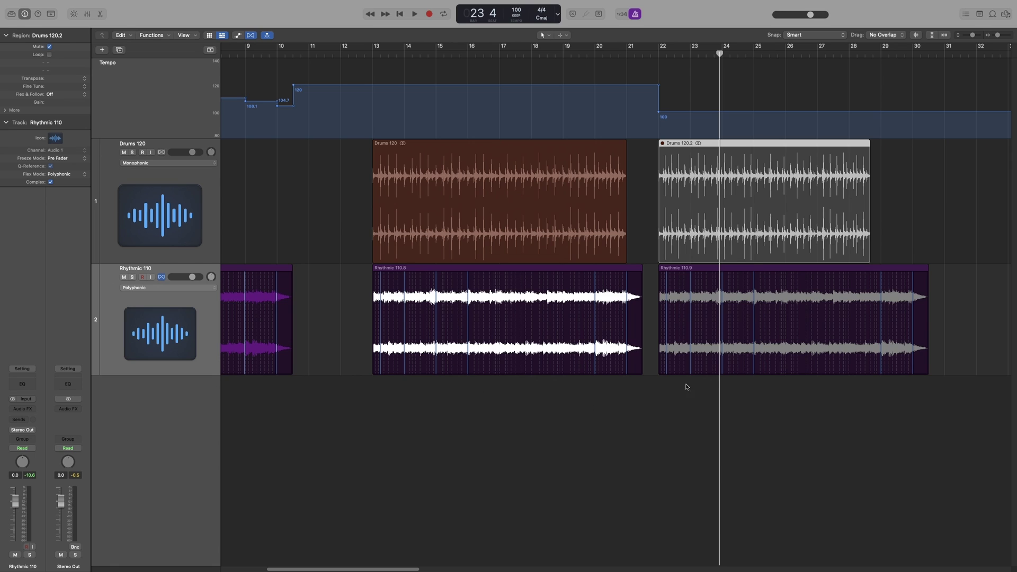
key(super+f)
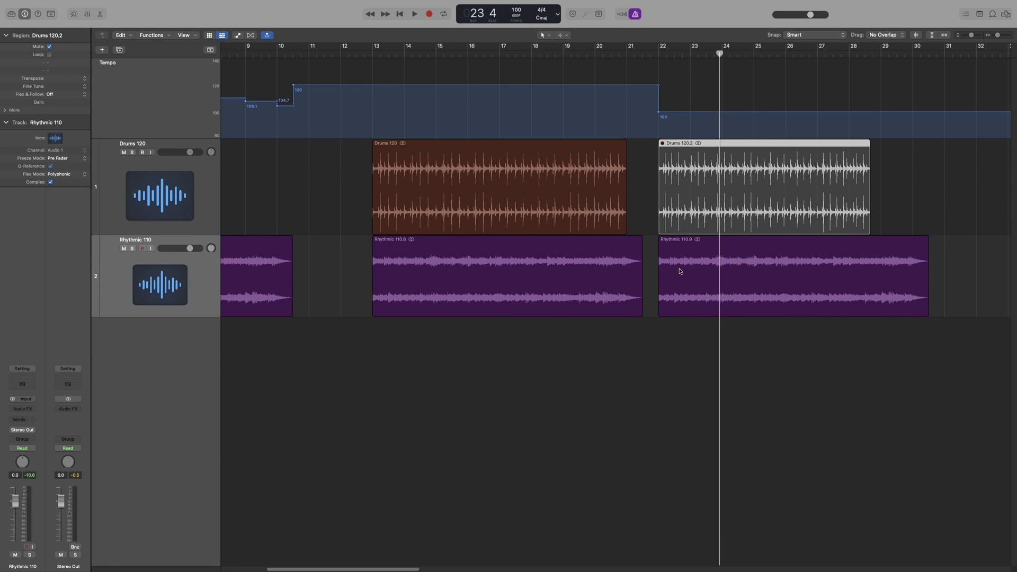
click(708, 280)
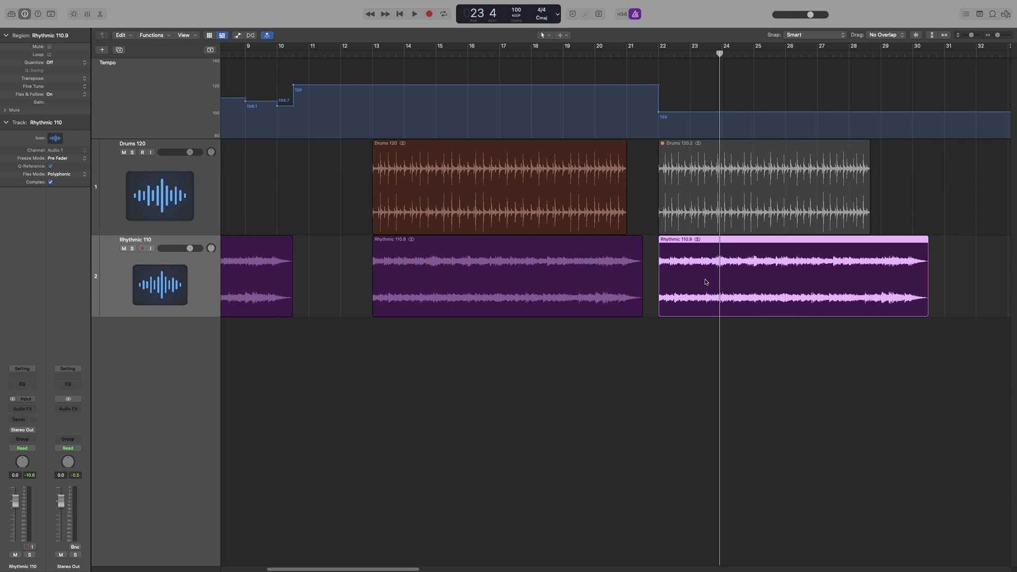
click(54, 95)
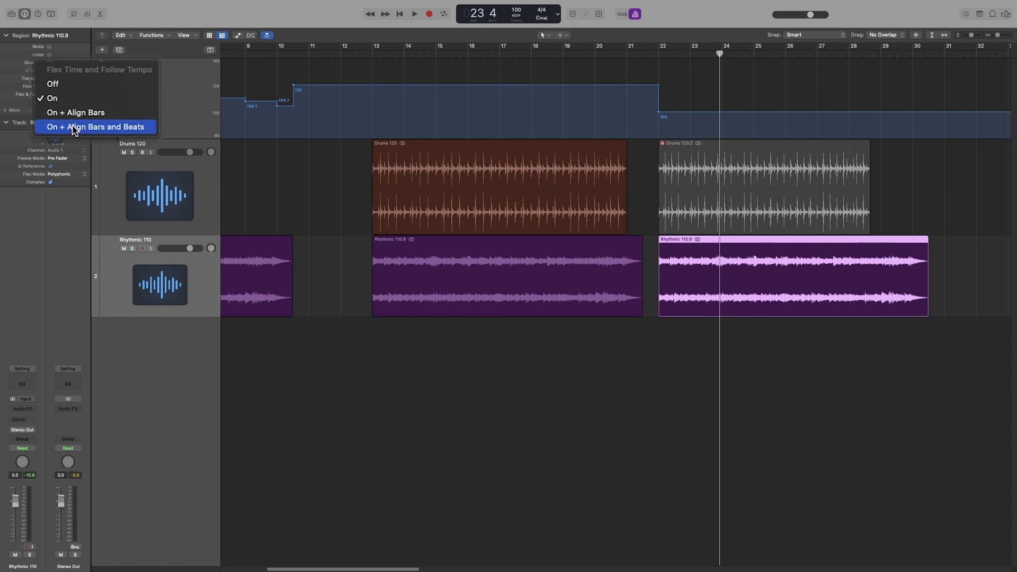
key(Escape)
Set the first Rhythmic 110 region's Flex & Follow to On + Align Bars.
scroll(336, 323, left, 10)
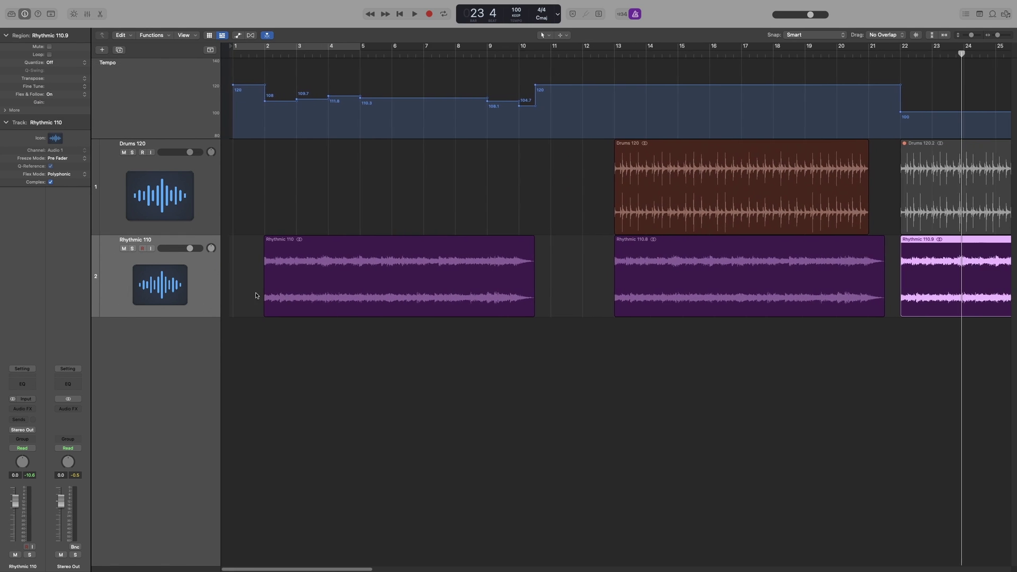
click(356, 254)
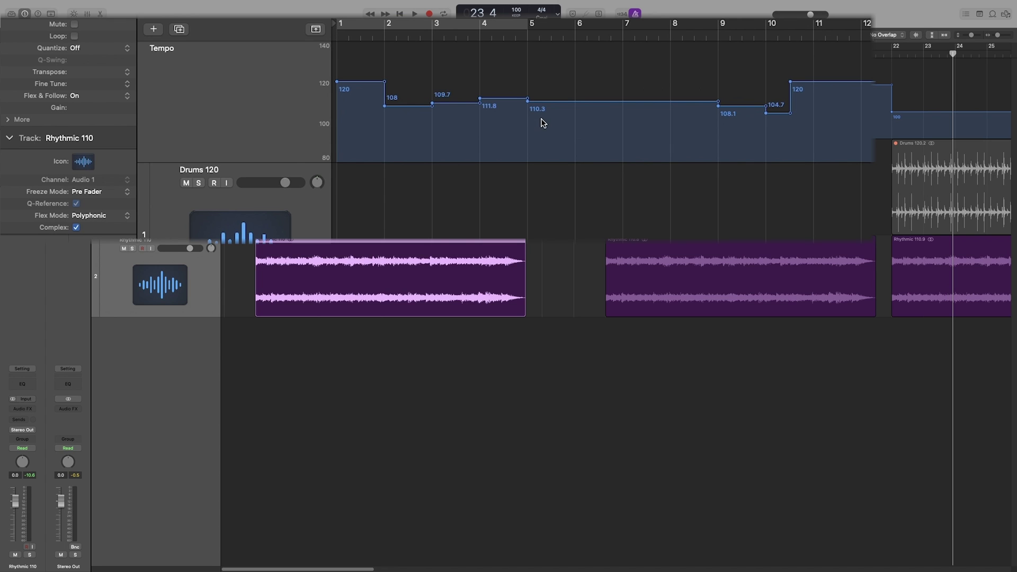
click(76, 95)
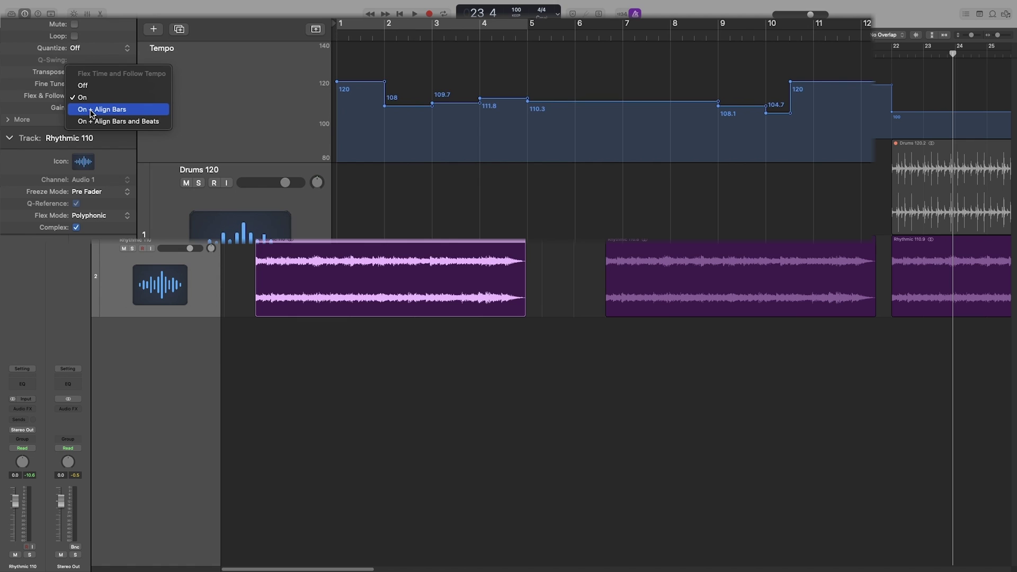
click(91, 110)
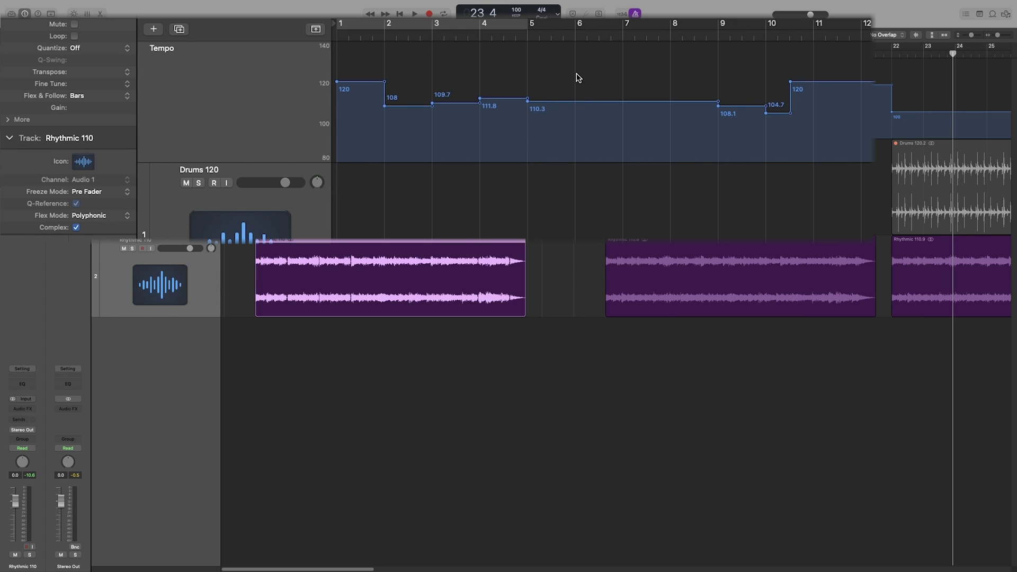
Undo the stray tempo points at bars 6–8 and bring up the region's Quantize options.
click(576, 102)
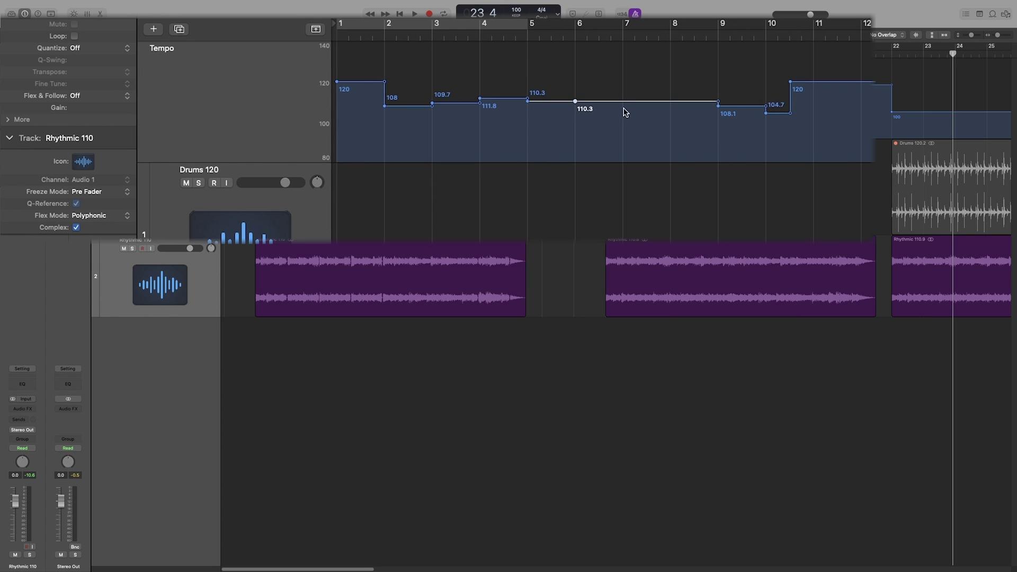
click(624, 101)
click(671, 101)
key(super+z)
key(super+z)
key(super+z)
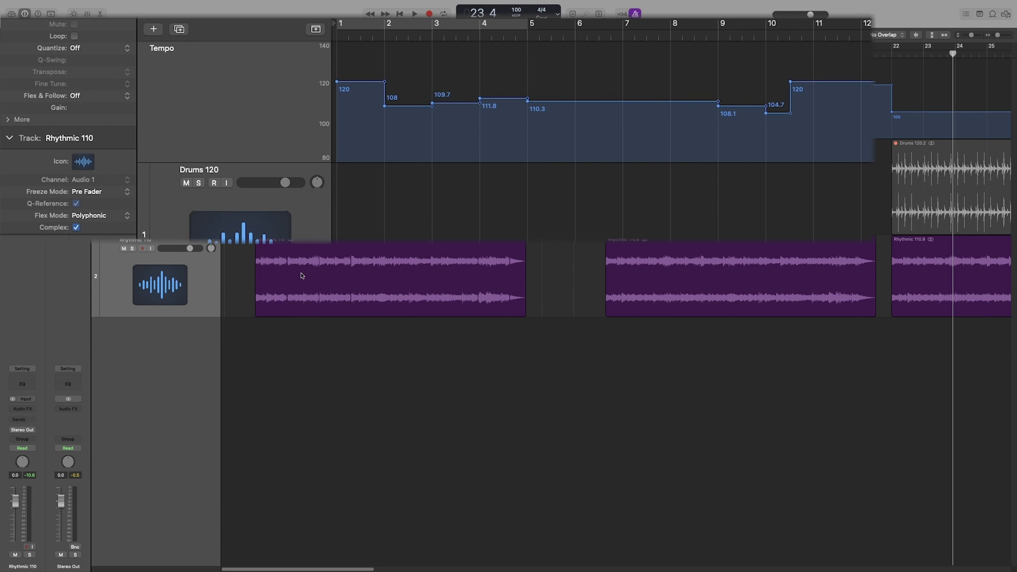
click(297, 308)
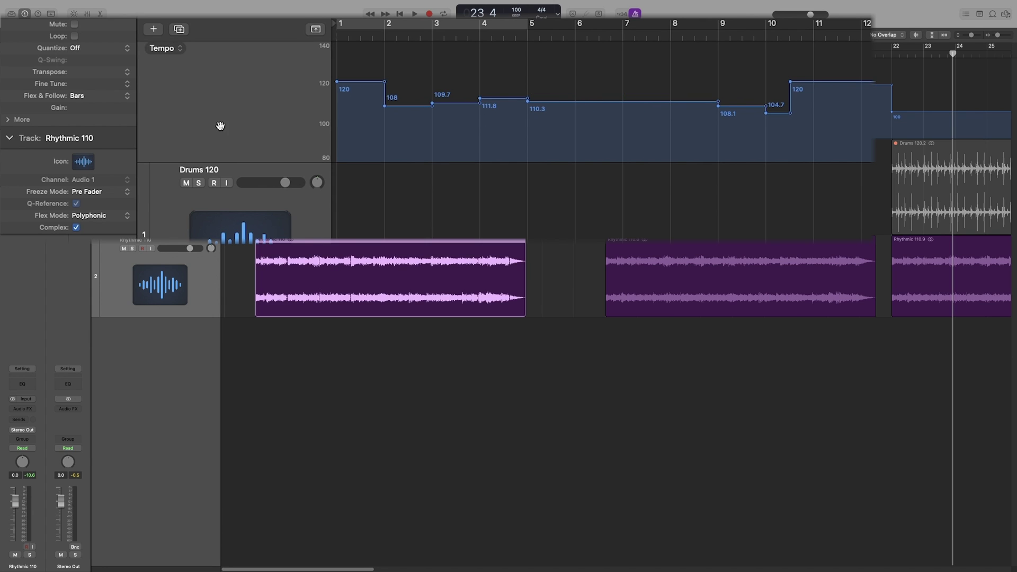
click(75, 49)
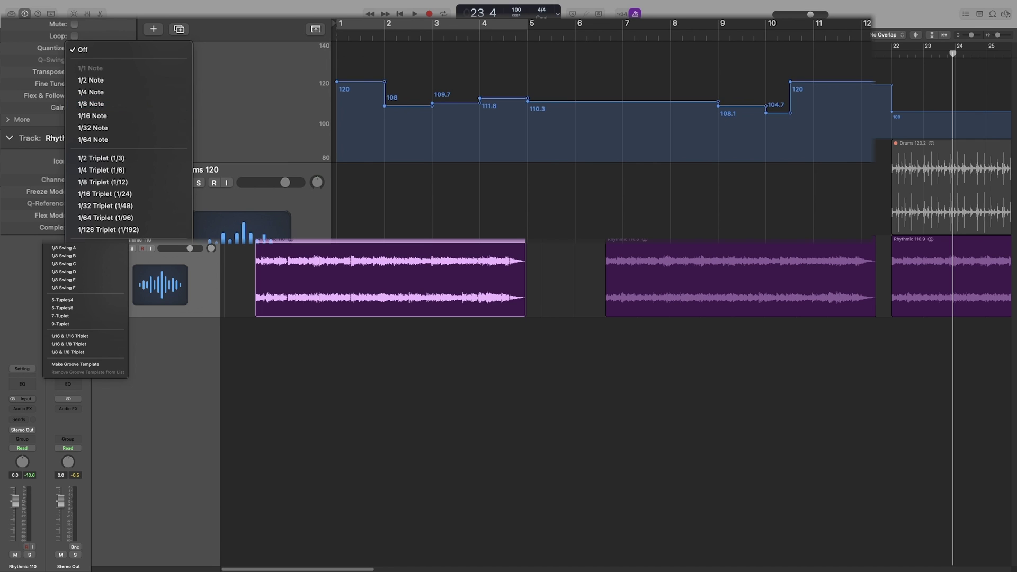
Set the Rhythmic 110 region's Flex & Follow to Beats.
key(Escape)
click(88, 97)
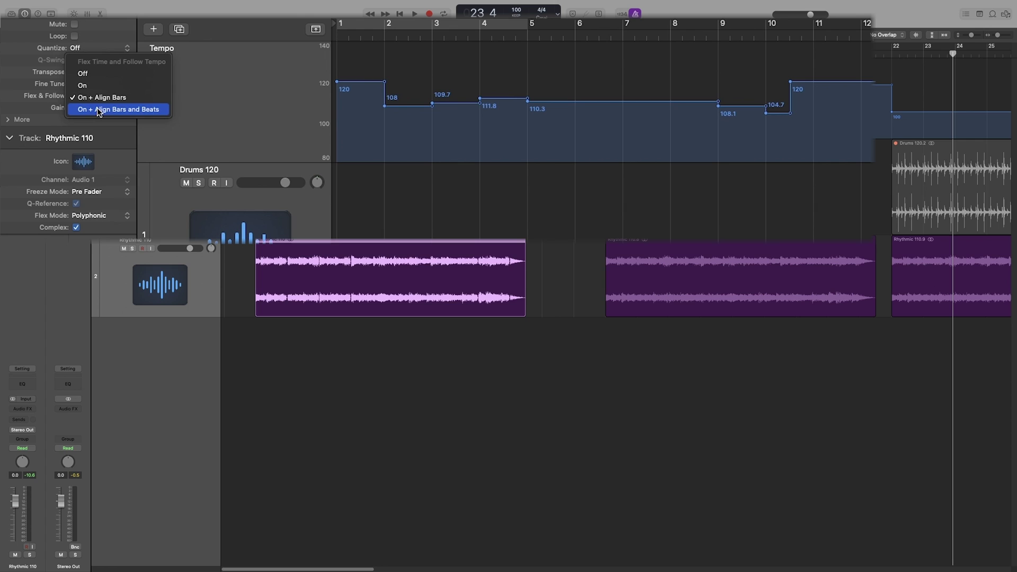
click(97, 110)
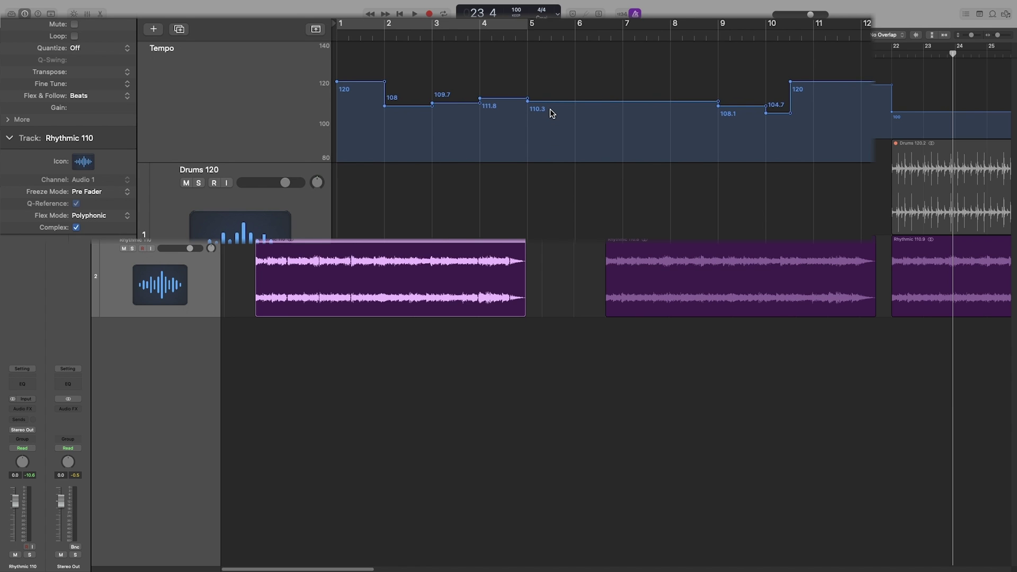
Add four more 110.3 tempo points along the tempo line around bars 2–7.
key(super+Right)
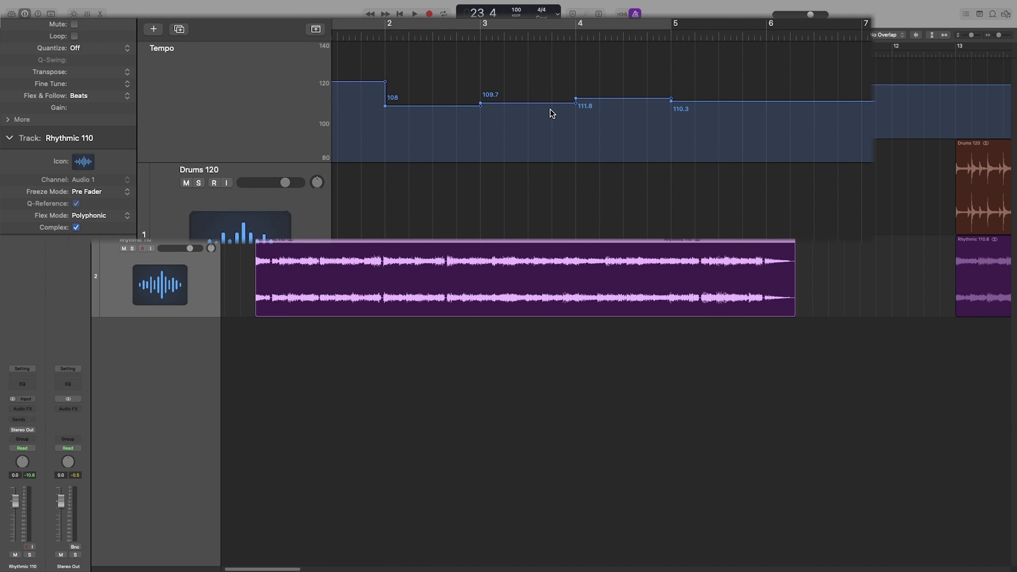
click(696, 100)
click(719, 101)
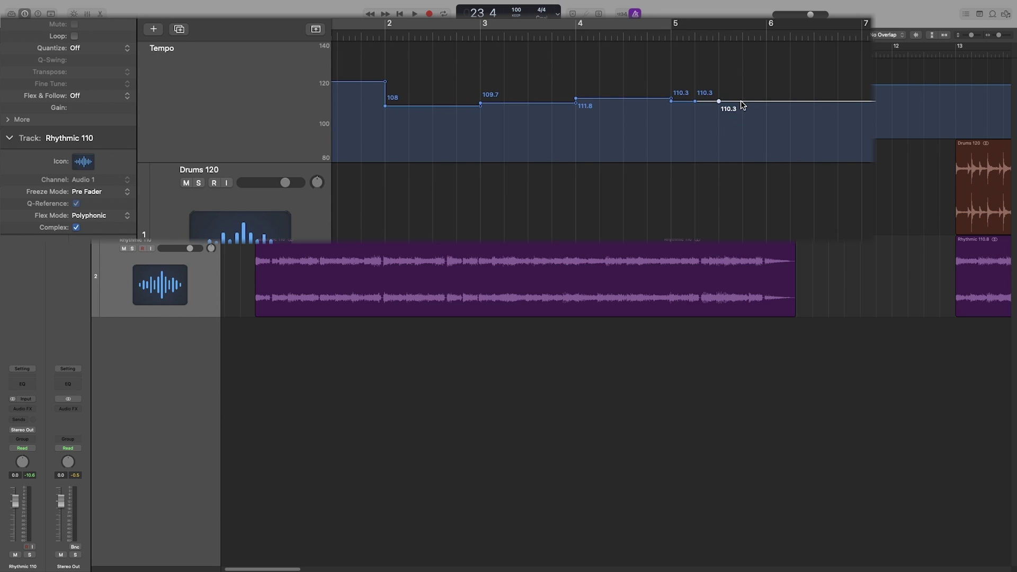
click(743, 102)
click(767, 101)
Leave the Rhythmic 110 region's quantize setting at Off.
click(421, 270)
click(74, 49)
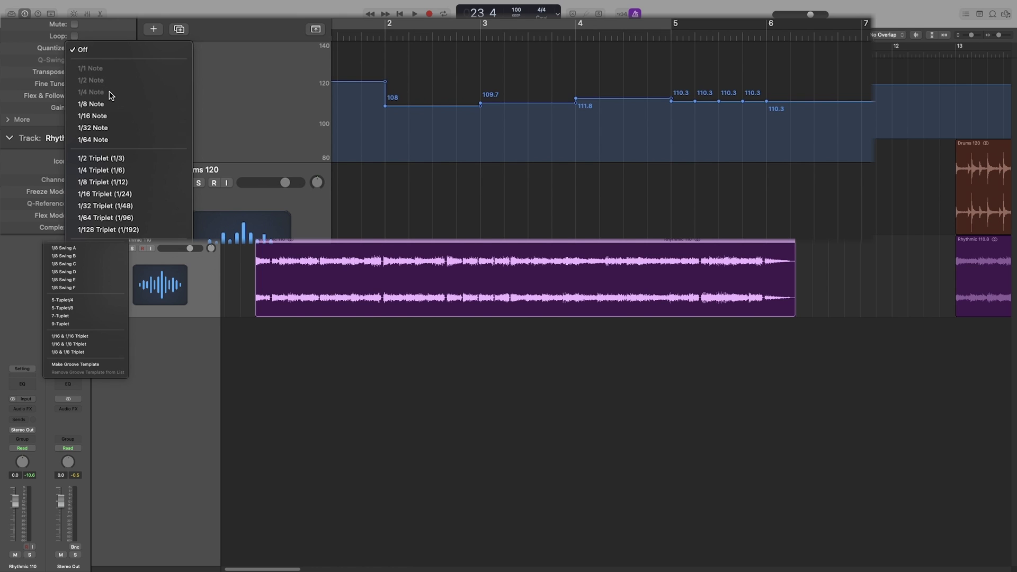
click(325, 182)
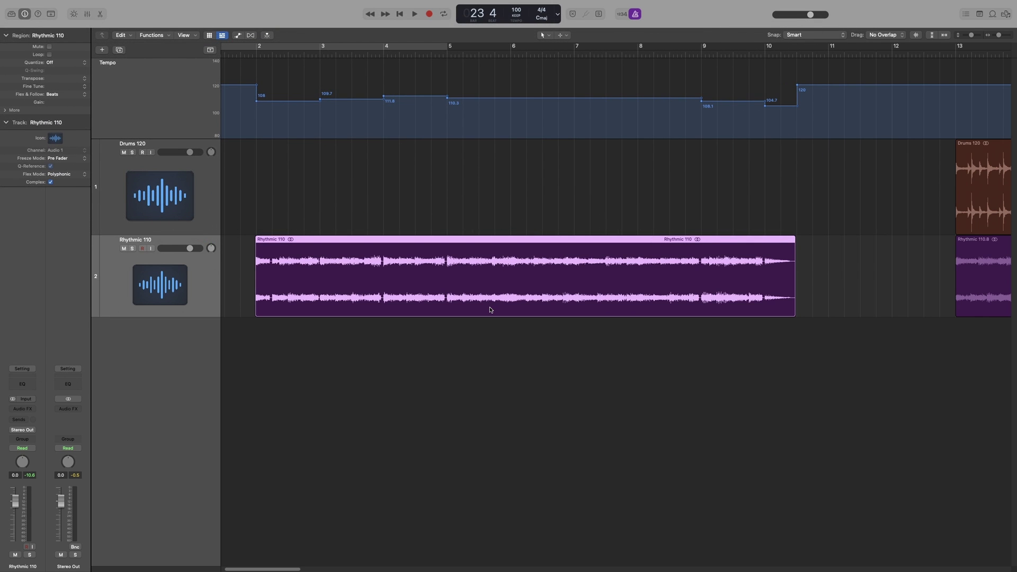
Confirm Flex & Follow stays Beats and tempo mode KEEP, then zoom out to bar 31.
click(62, 95)
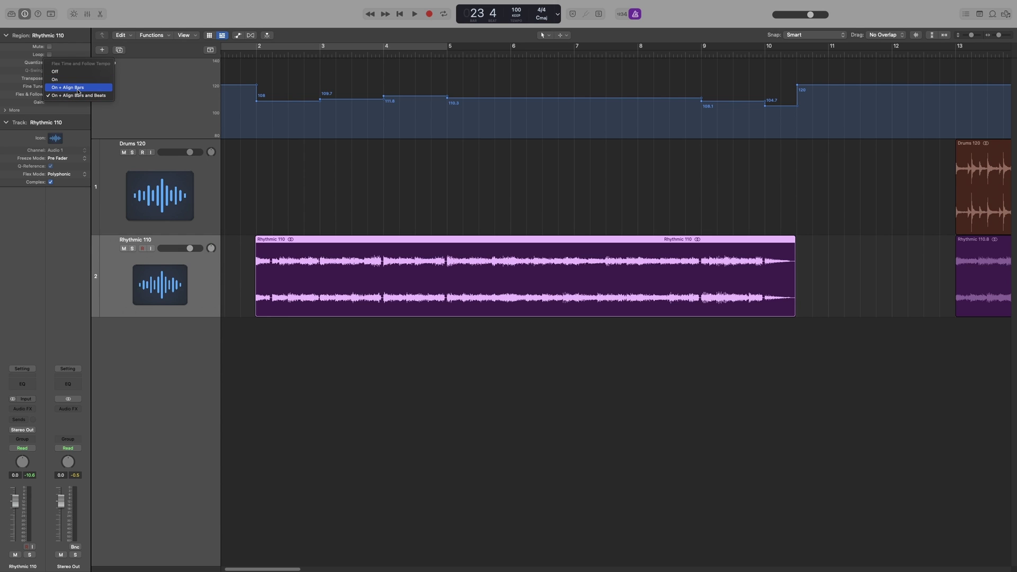
click(344, 392)
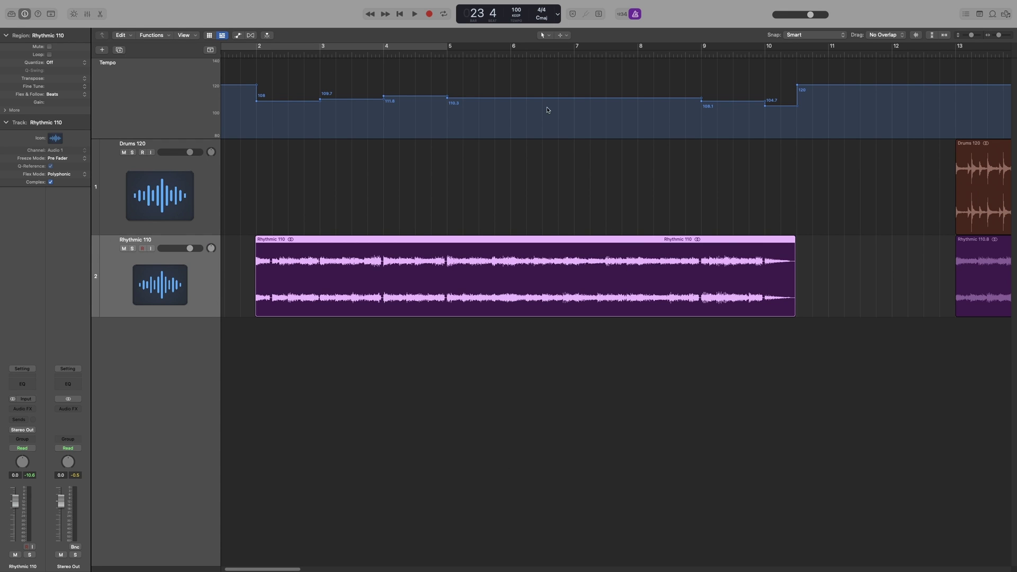
click(516, 15)
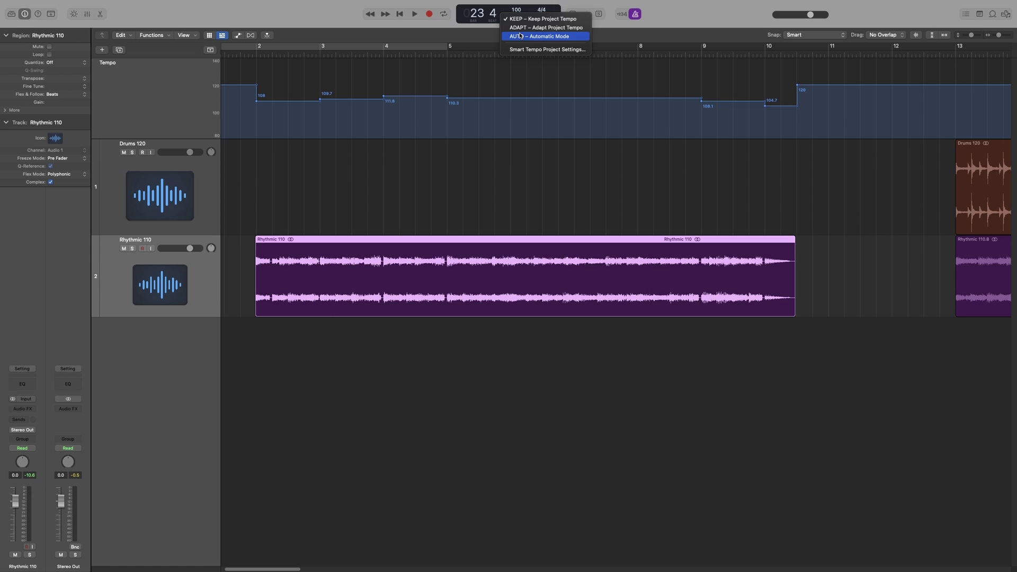
click(526, 366)
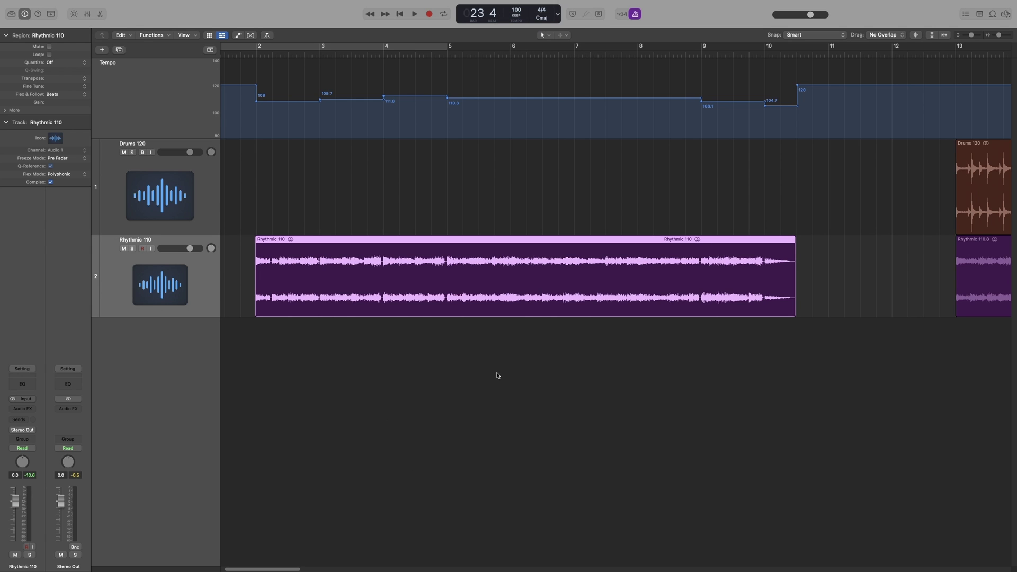
key(super+Left)
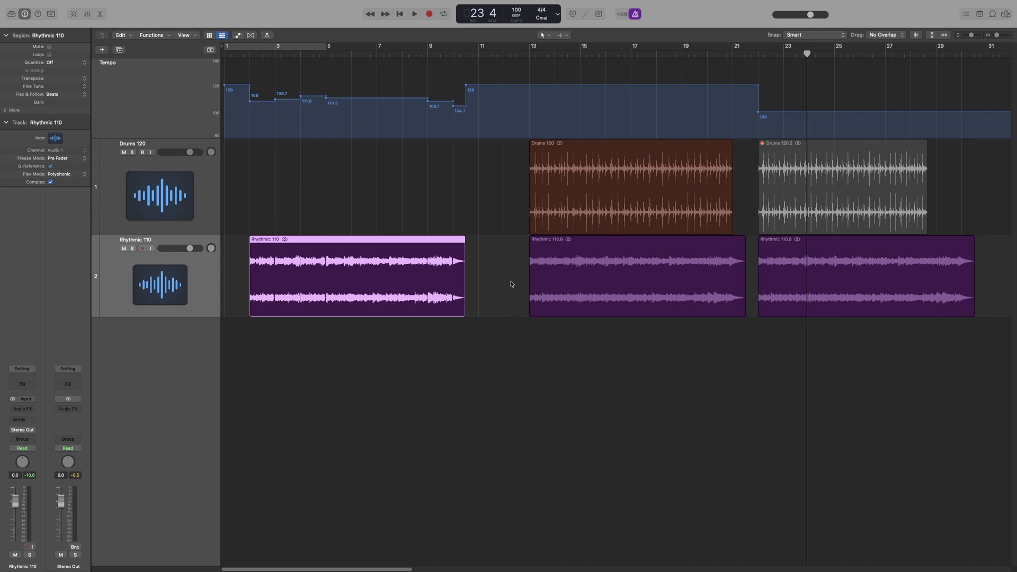
Delete the Rhythmic 110.8, Drums 120.2 and Rhythmic 110.9 regions.
click(617, 305)
key(Delete)
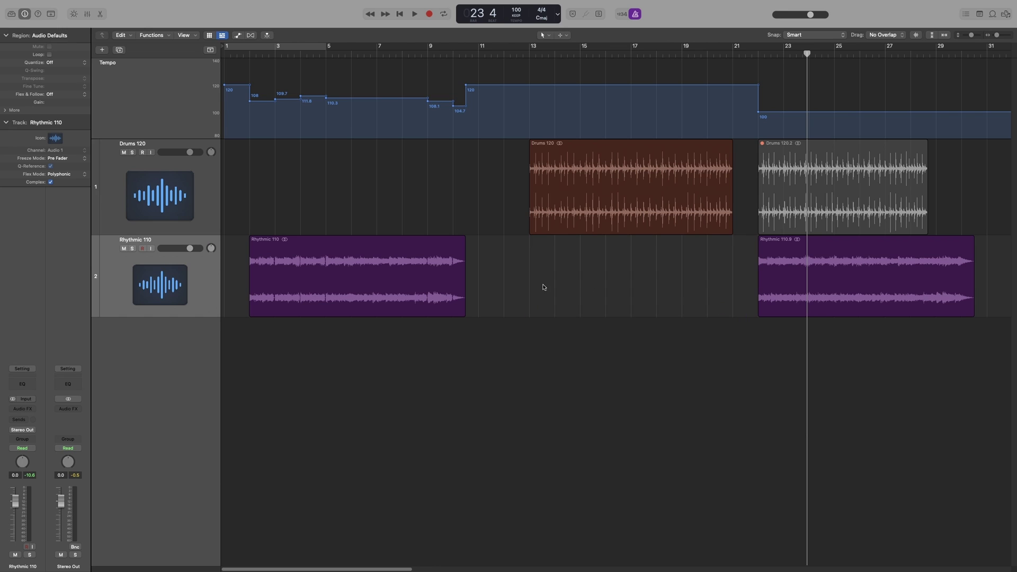
drag(865, 370, 869, 220)
key(Delete)
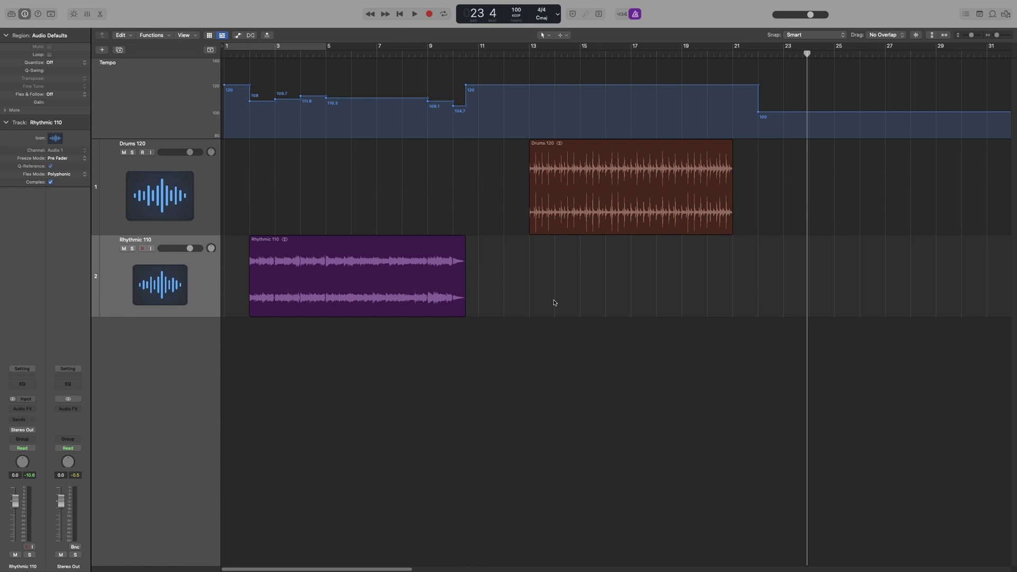
Set Drums 120's Flex & Follow to On and switch the project tempo mode to ADAPT.
click(592, 208)
click(54, 94)
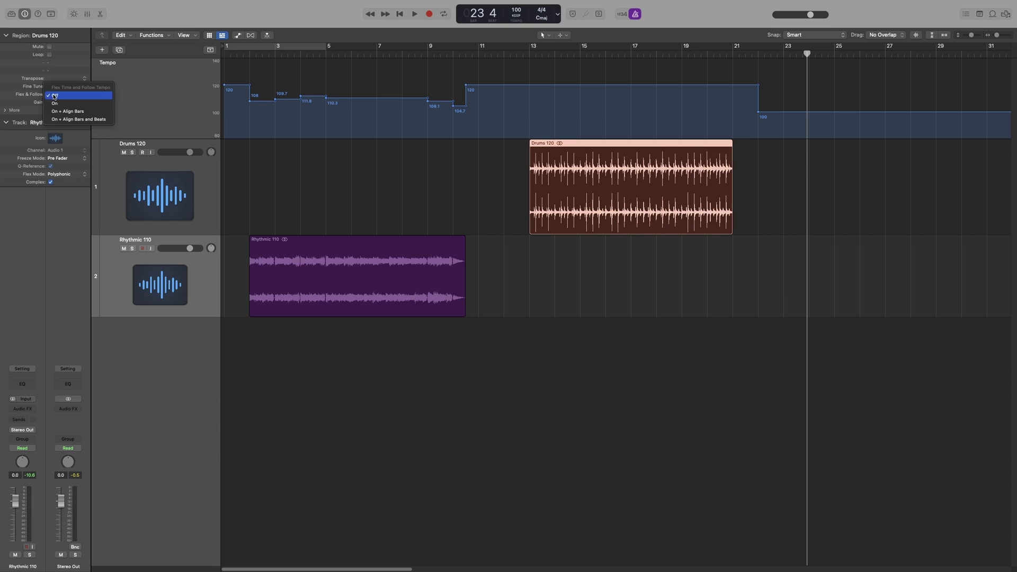
click(59, 104)
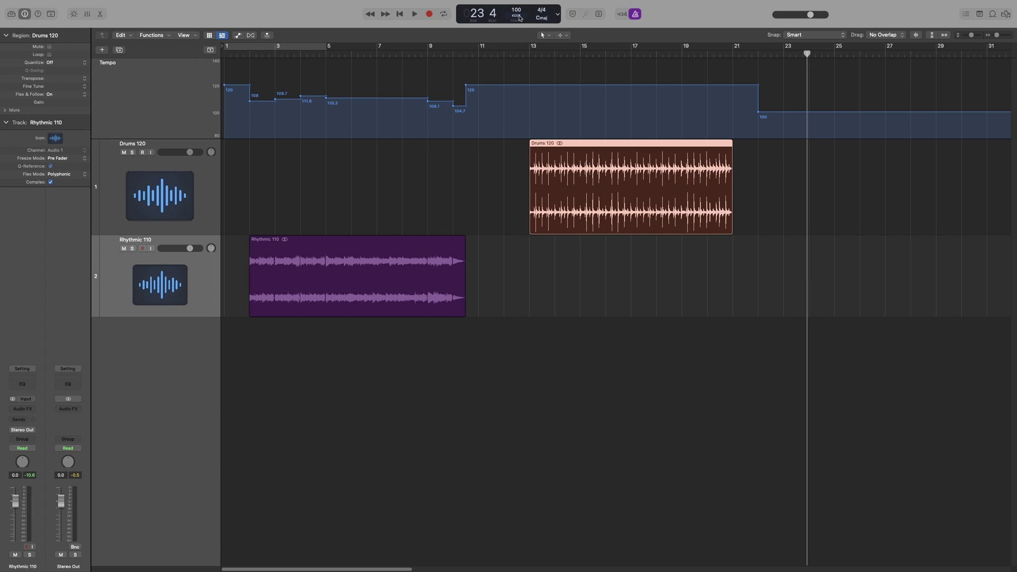
click(518, 16)
click(534, 27)
Copy Rhythmic 110 to bar 13 and play it from bar 13 alongside Drums 120.
drag(334, 249, 611, 260)
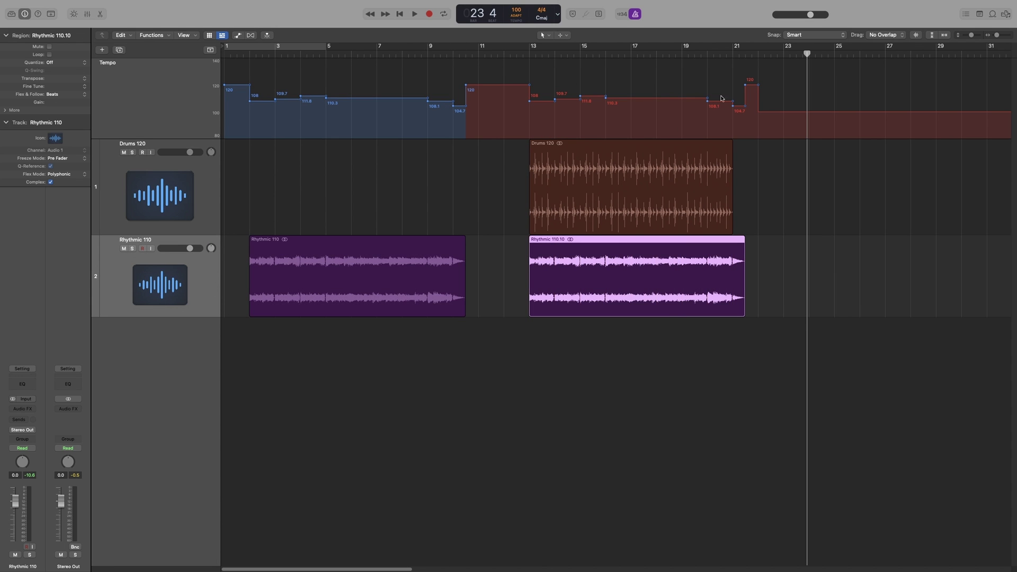
click(530, 53)
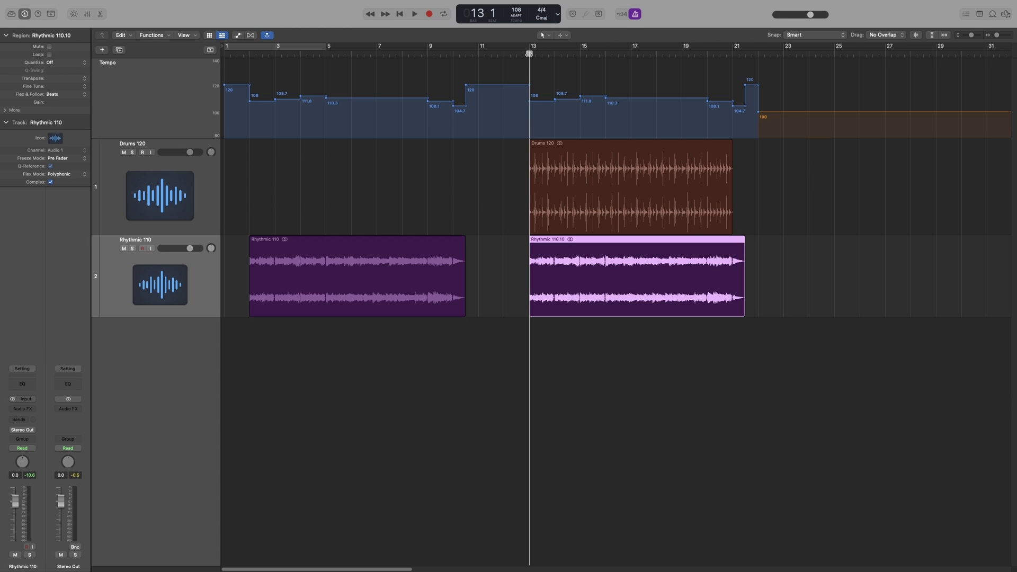
key(space)
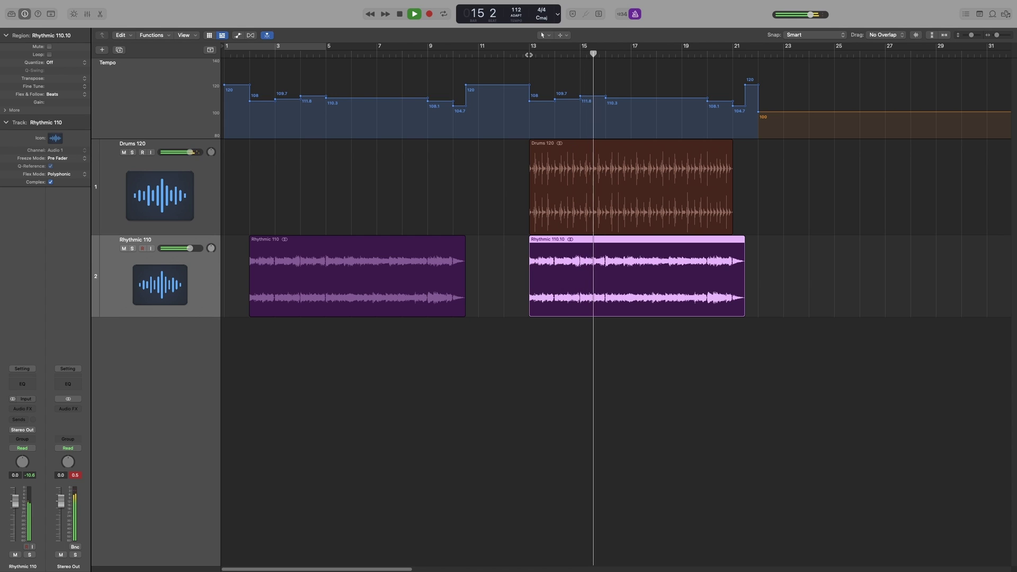
key(space)
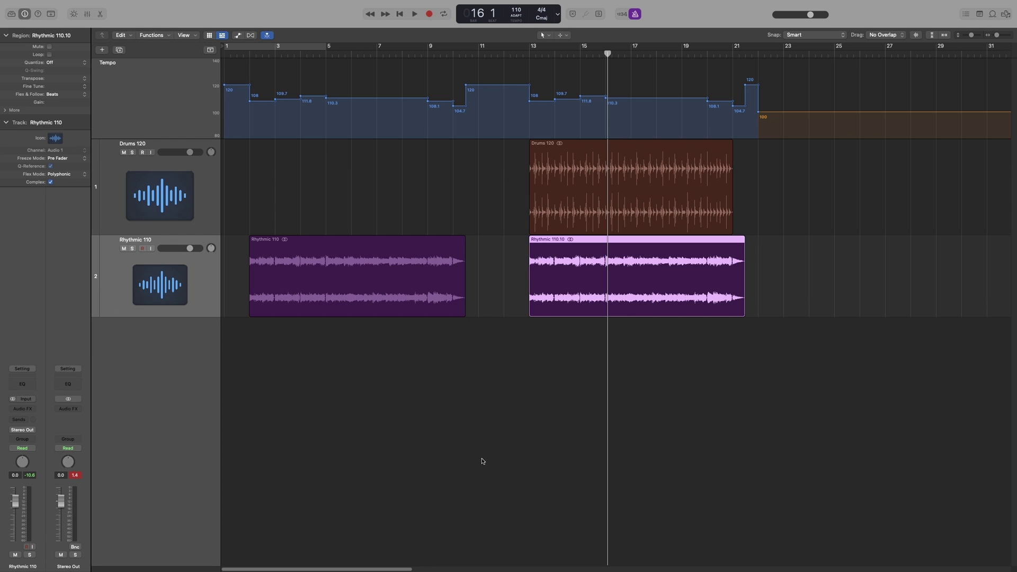
In the Smart Tempo project settings, set 'Set New Recordings To' Flex & Follow On.
key(super+comma)
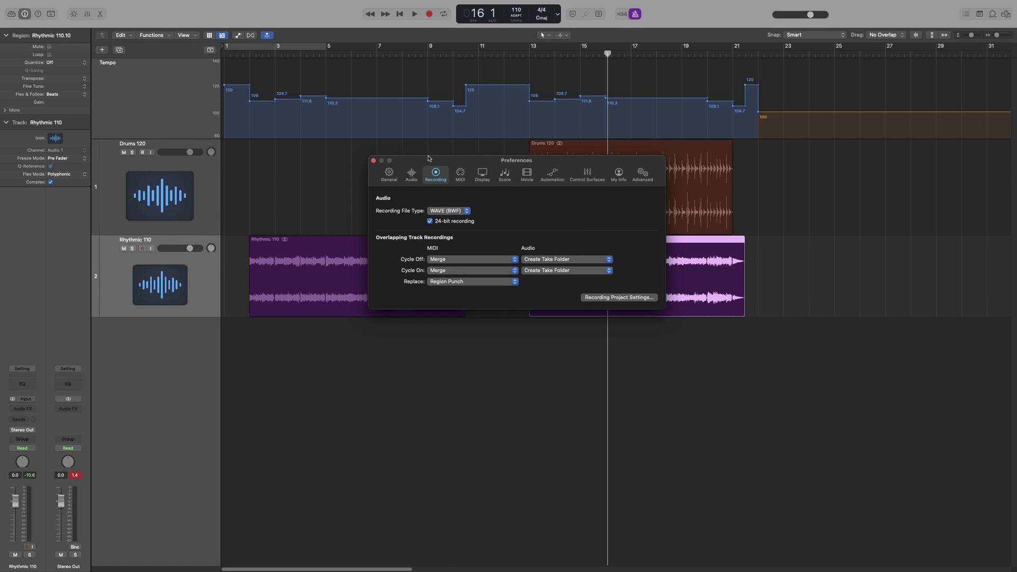
click(628, 298)
click(584, 101)
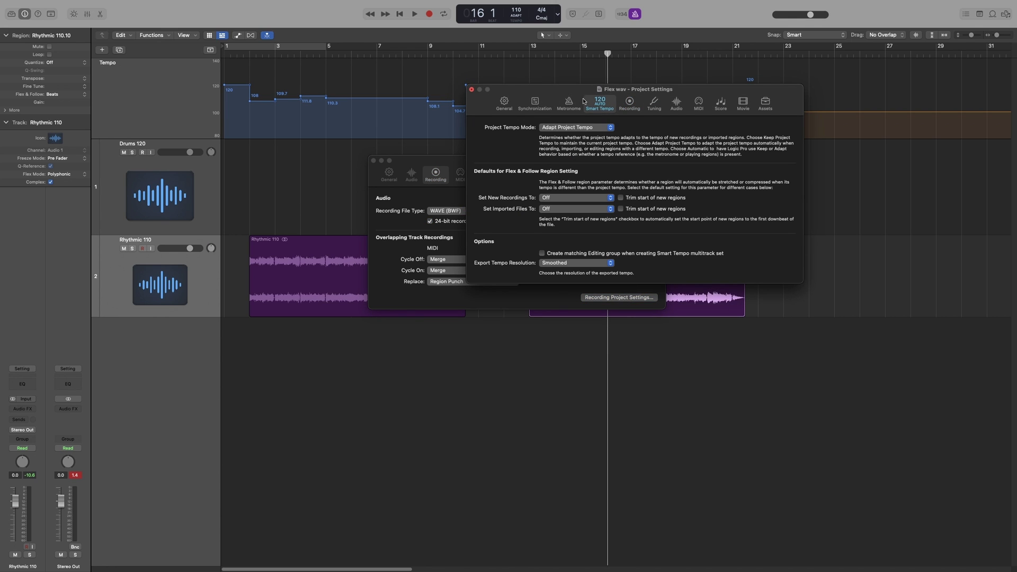
drag(568, 92, 560, 104)
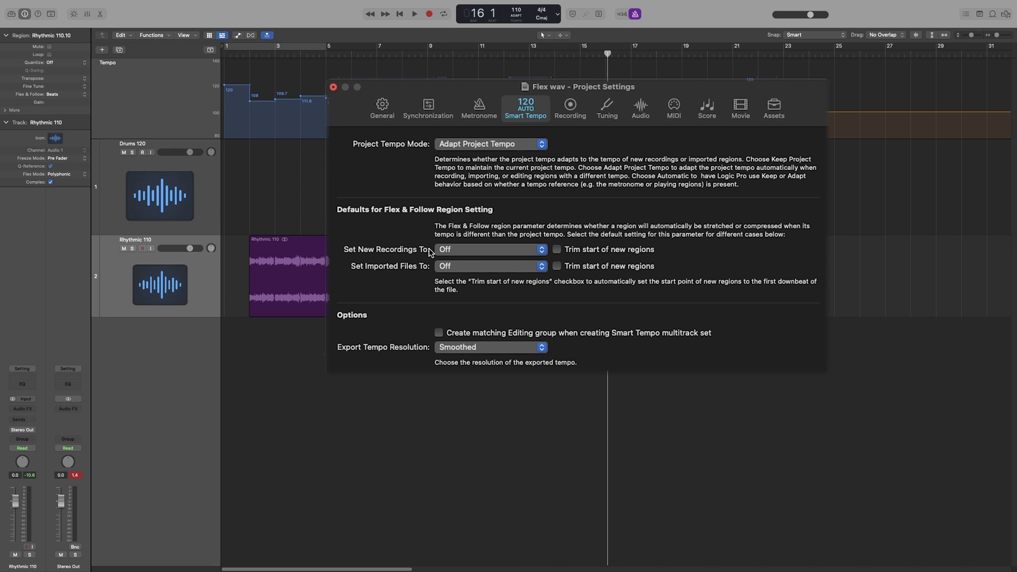
click(445, 253)
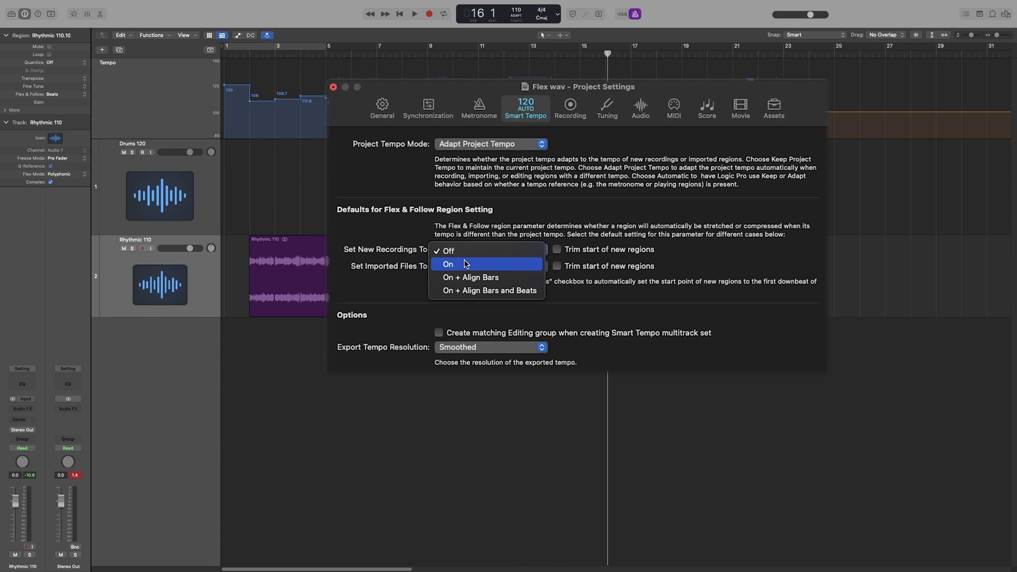
click(466, 264)
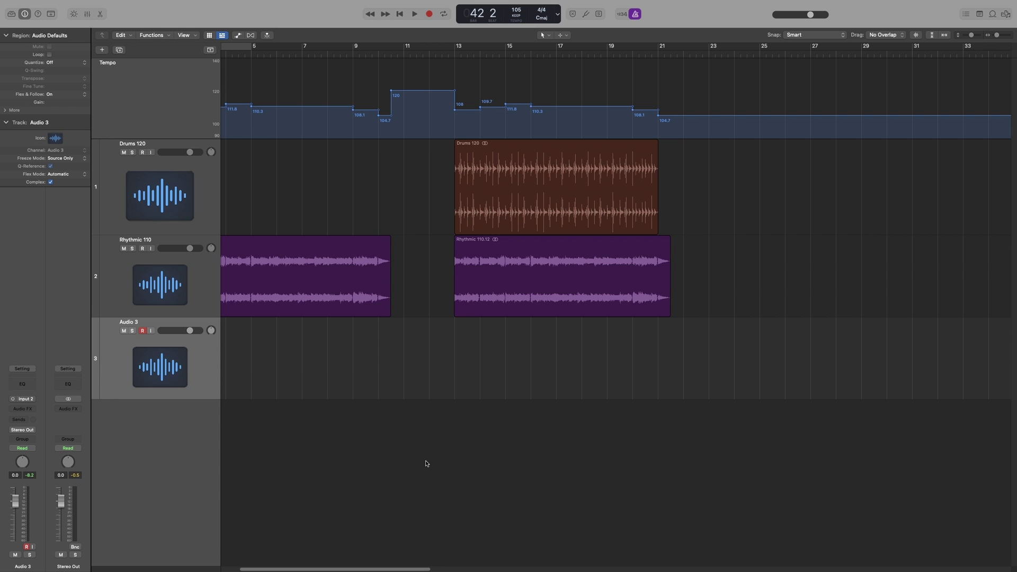
Confirm the Smart Tempo Project Tempo Mode stays Keep Project Tempo and close the settings.
key(super+comma)
click(601, 298)
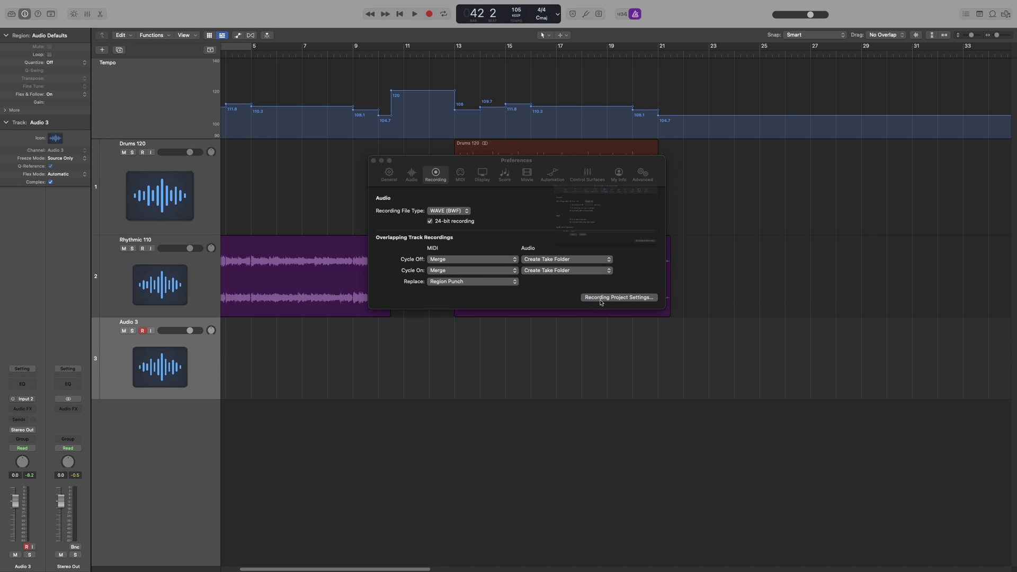
click(571, 136)
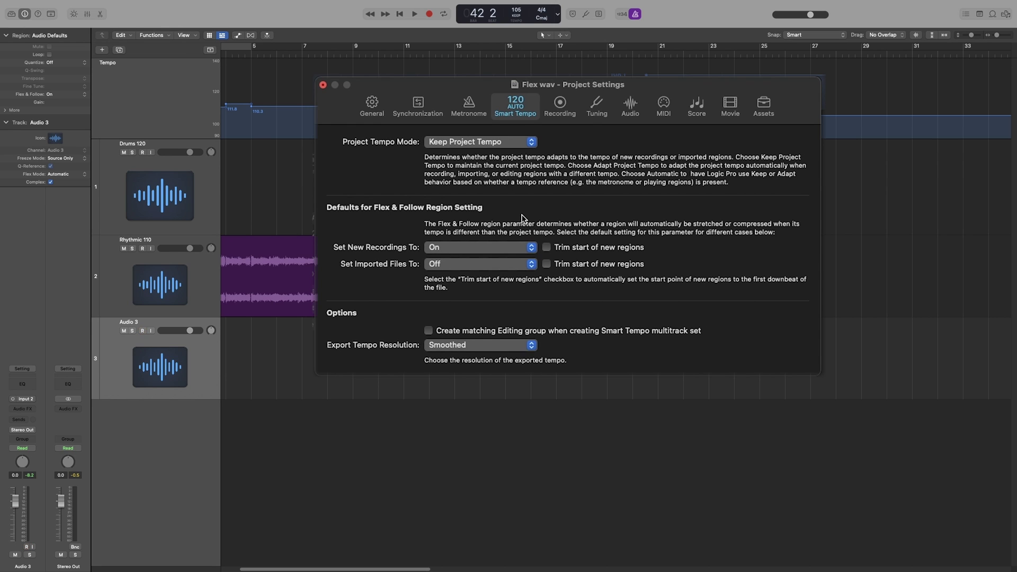
click(496, 143)
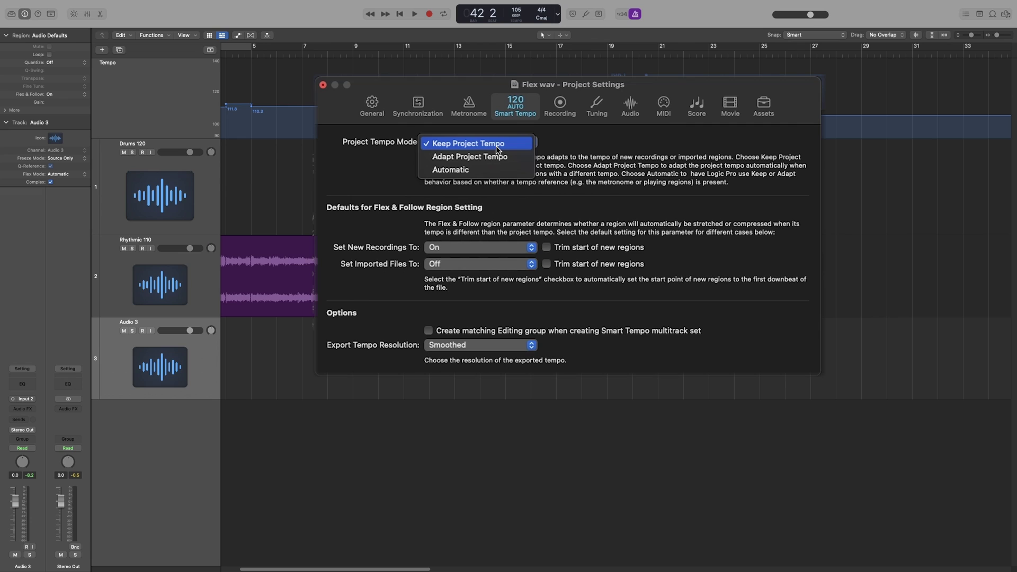
click(454, 143)
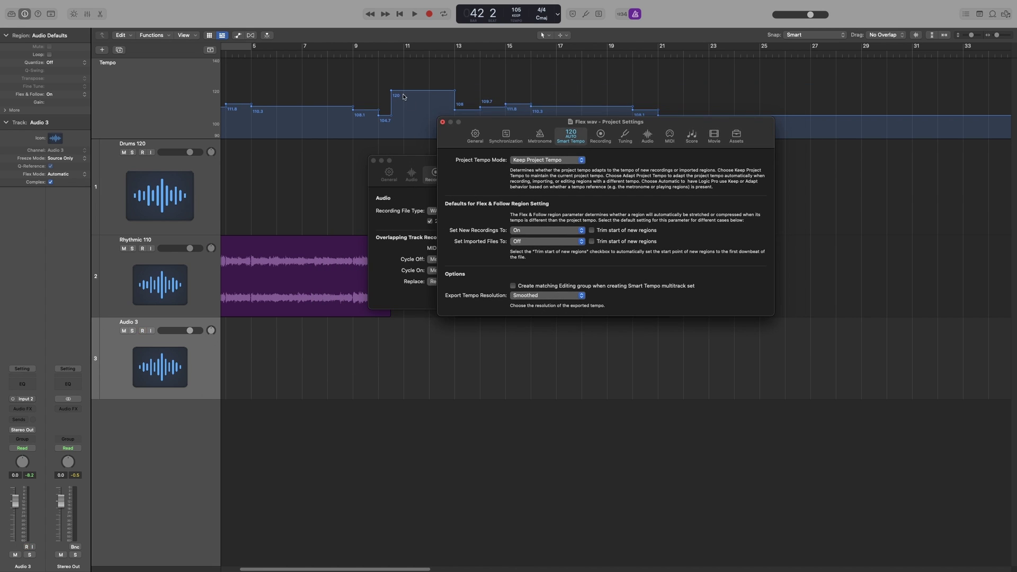
click(443, 123)
Add a tempo point at bar 23 and raise the tempo from there to 120.7.
click(374, 160)
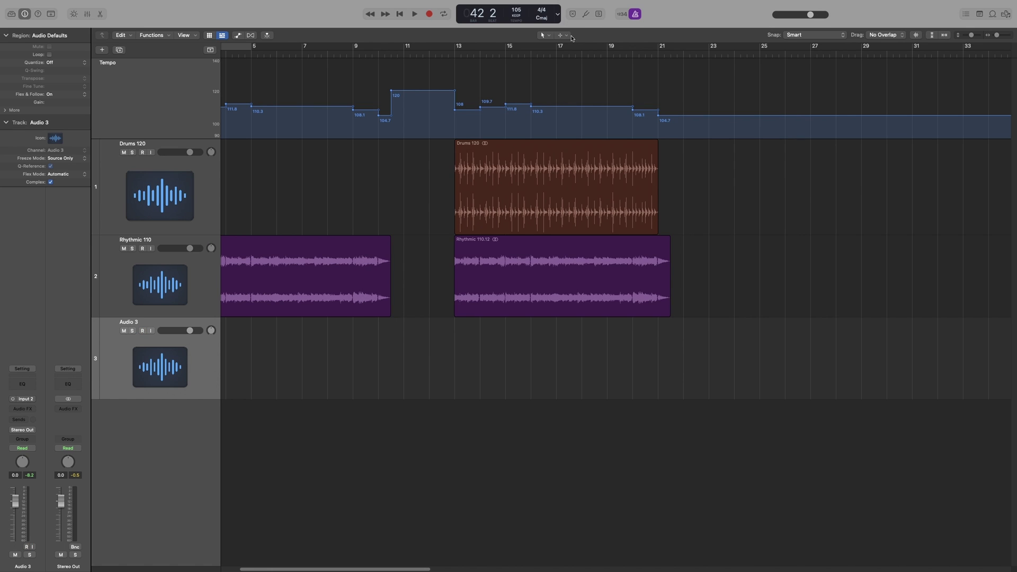
click(710, 116)
drag(708, 122, 711, 91)
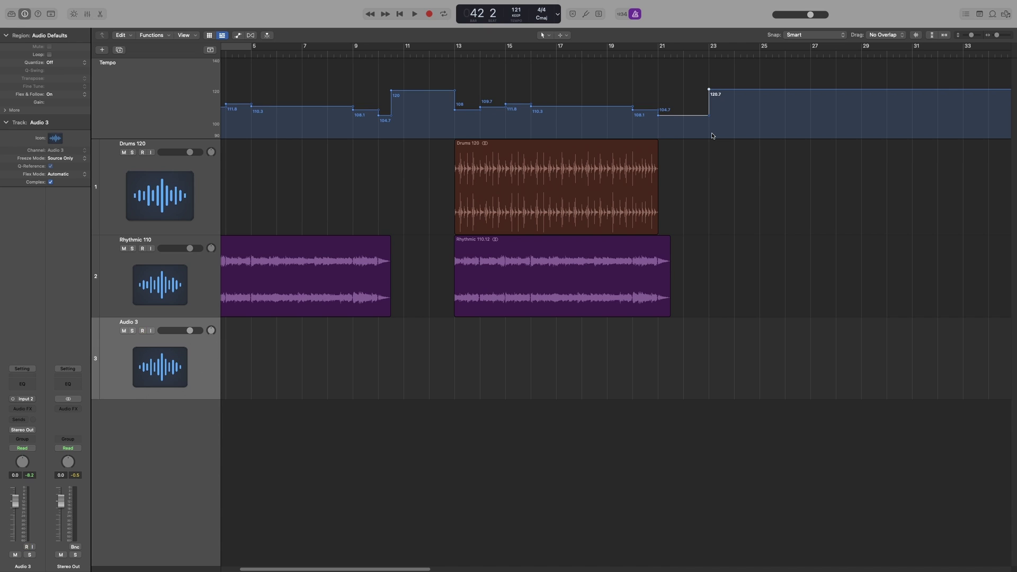
Record a new take on Audio 3 from bar 23 with the metronome off.
click(712, 56)
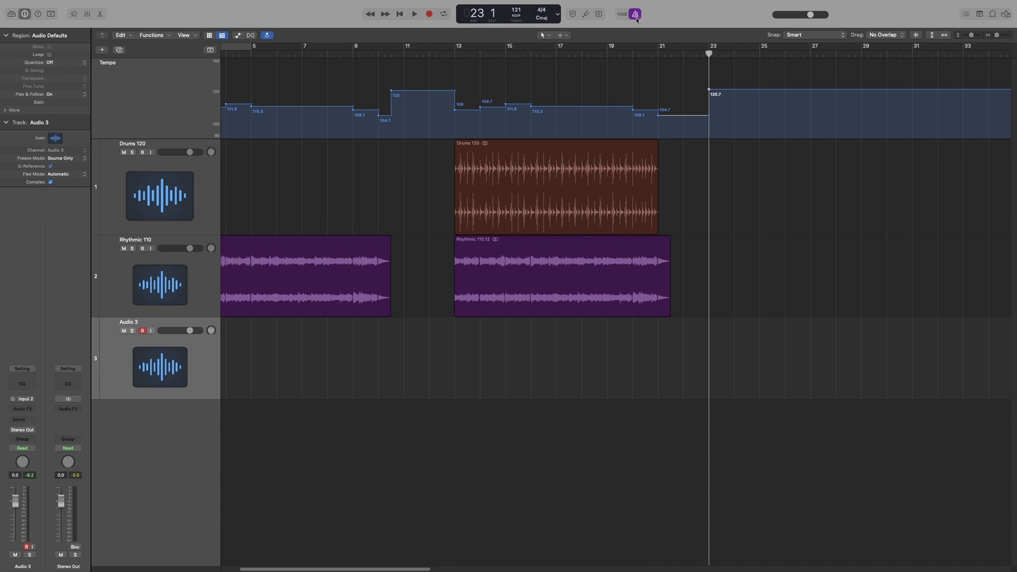
key(k)
click(430, 14)
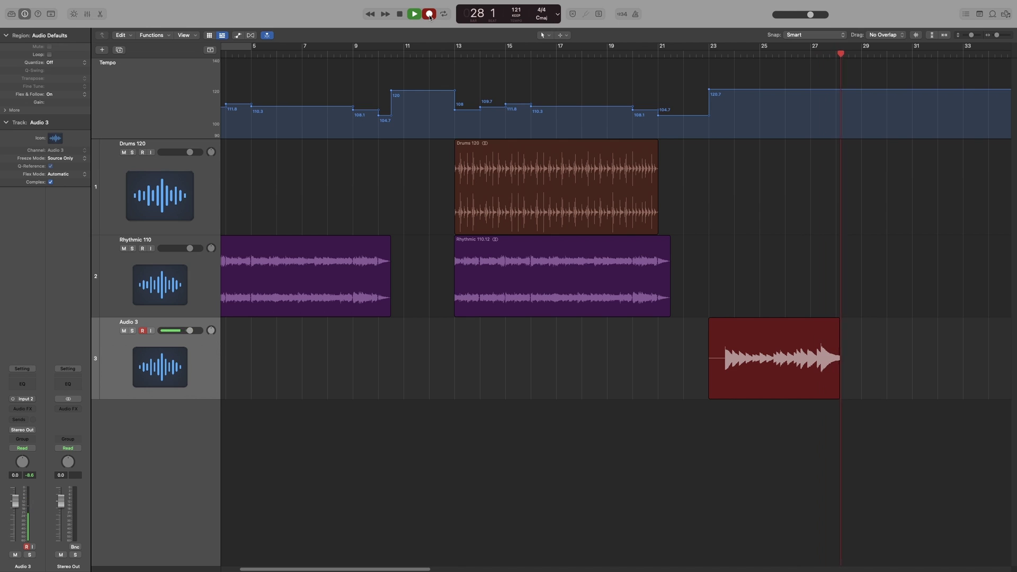
key(space)
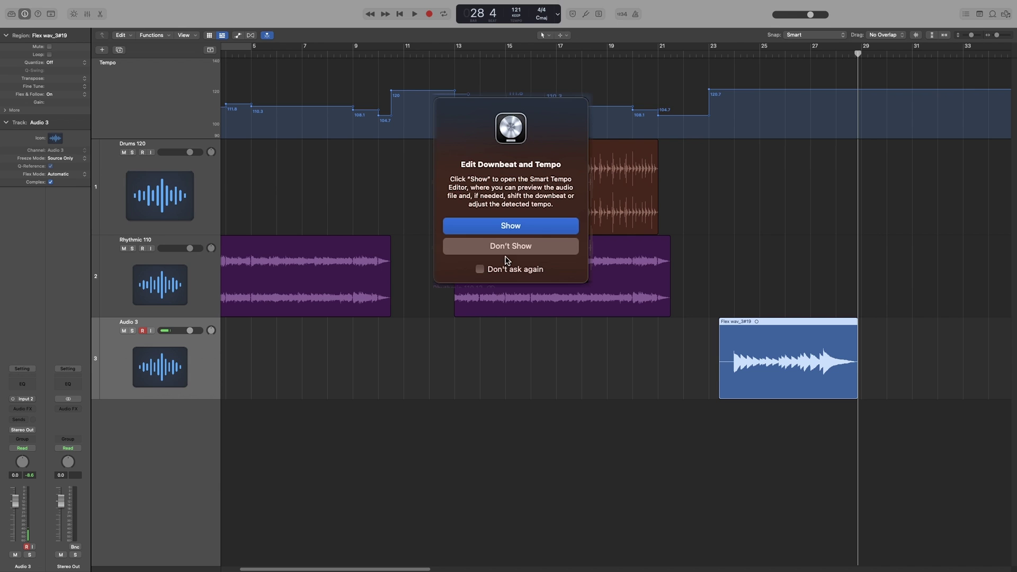
click(504, 225)
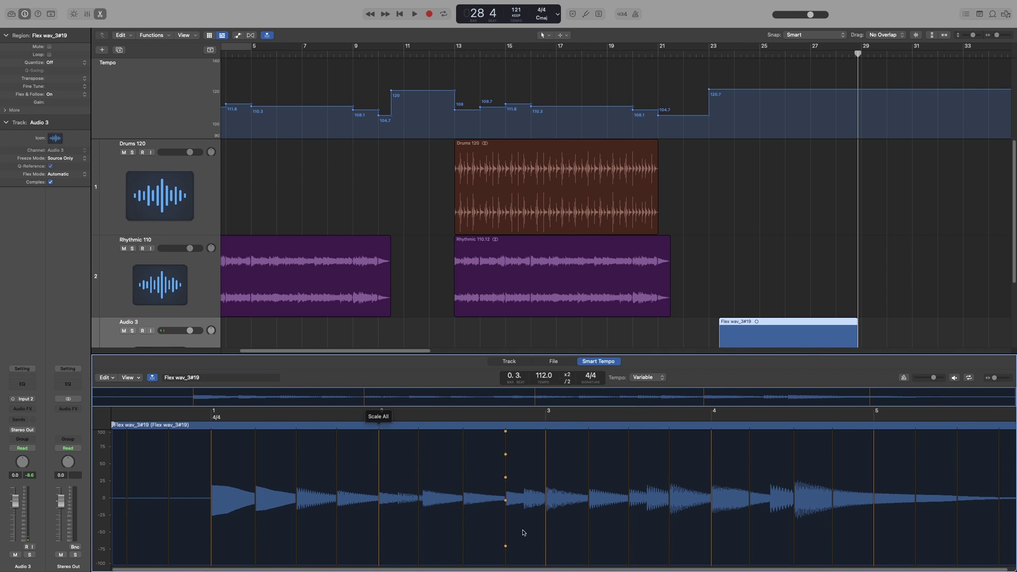
scroll(736, 270, down, 2)
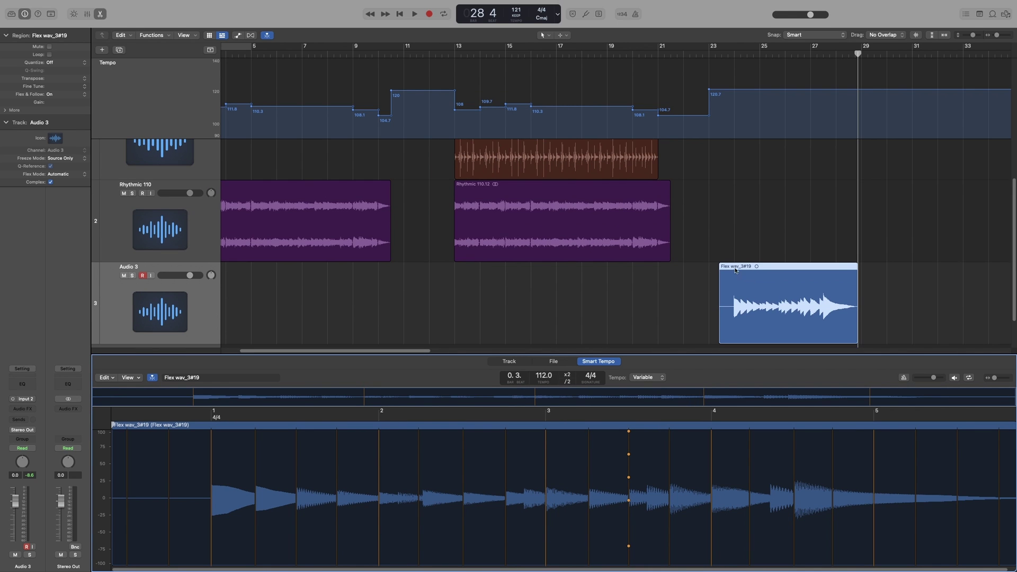
click(734, 56)
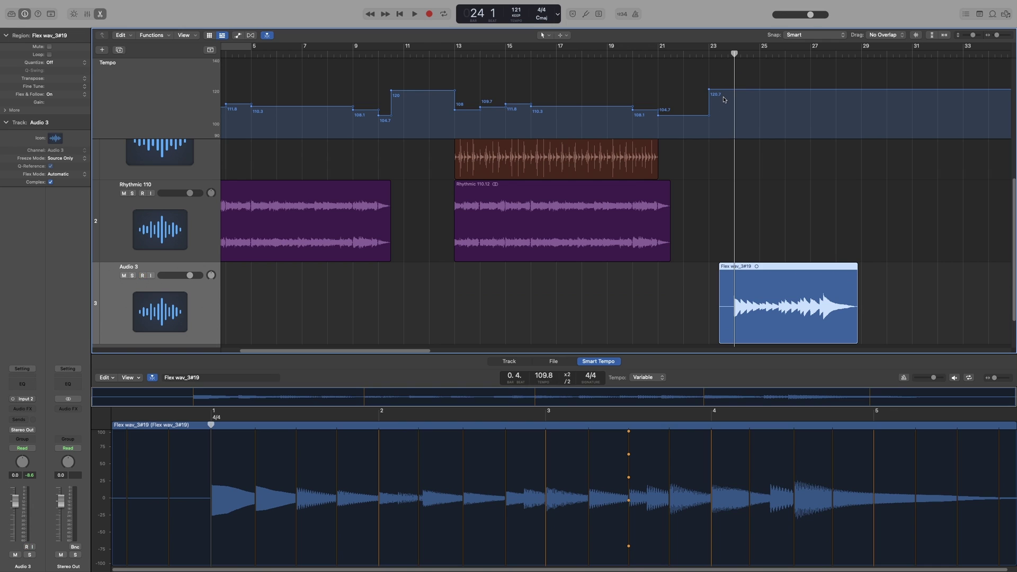
key(k)
key(space)
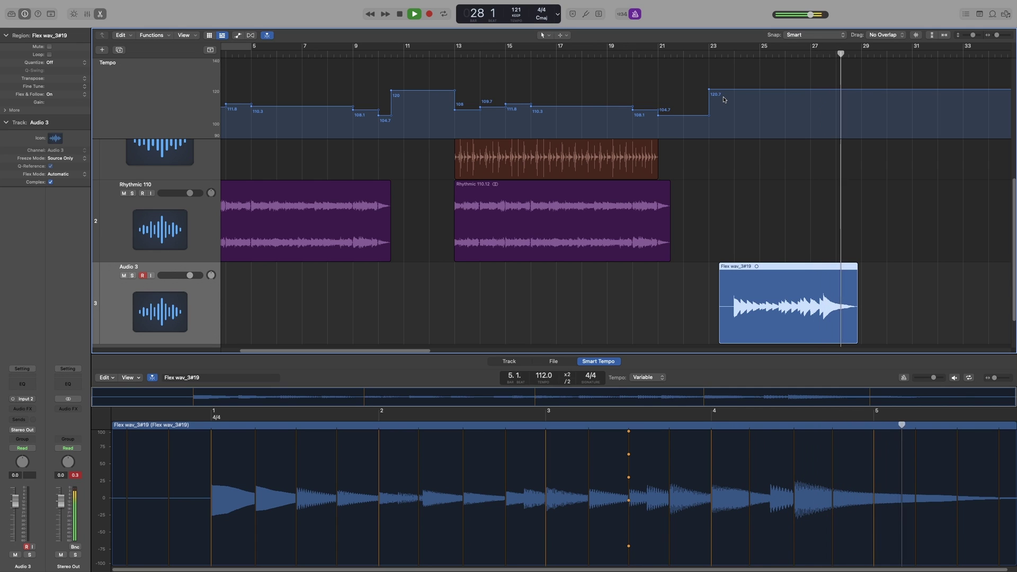
key(space)
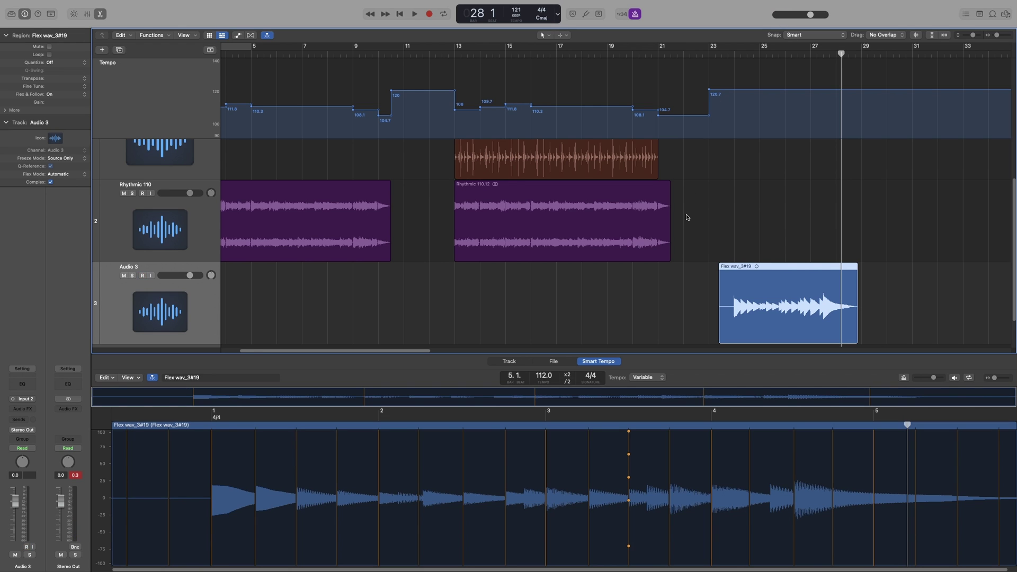
Apply the Flex wav_3#19 region's tempo to the project tempo.
click(106, 378)
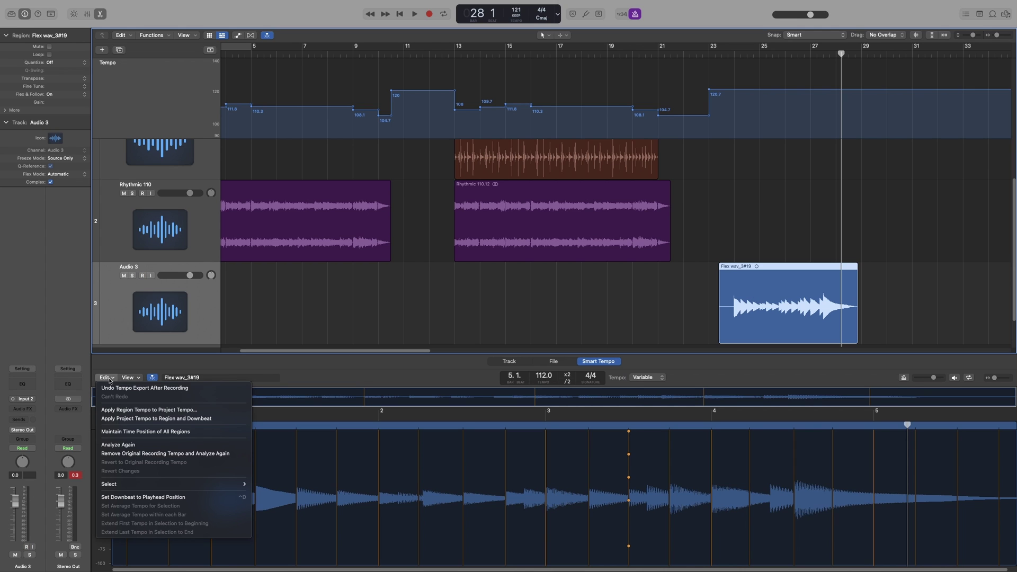
click(128, 411)
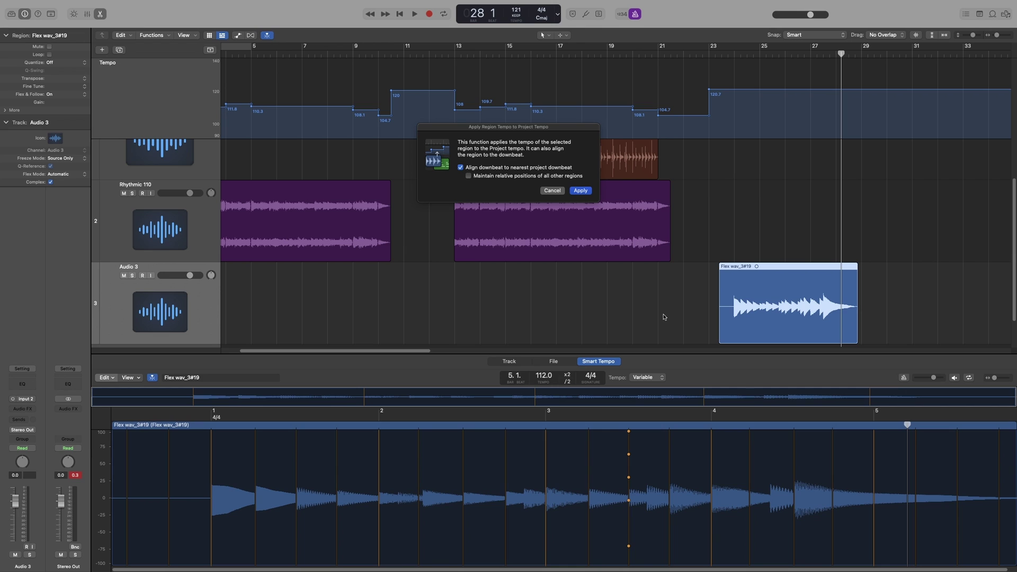
click(581, 190)
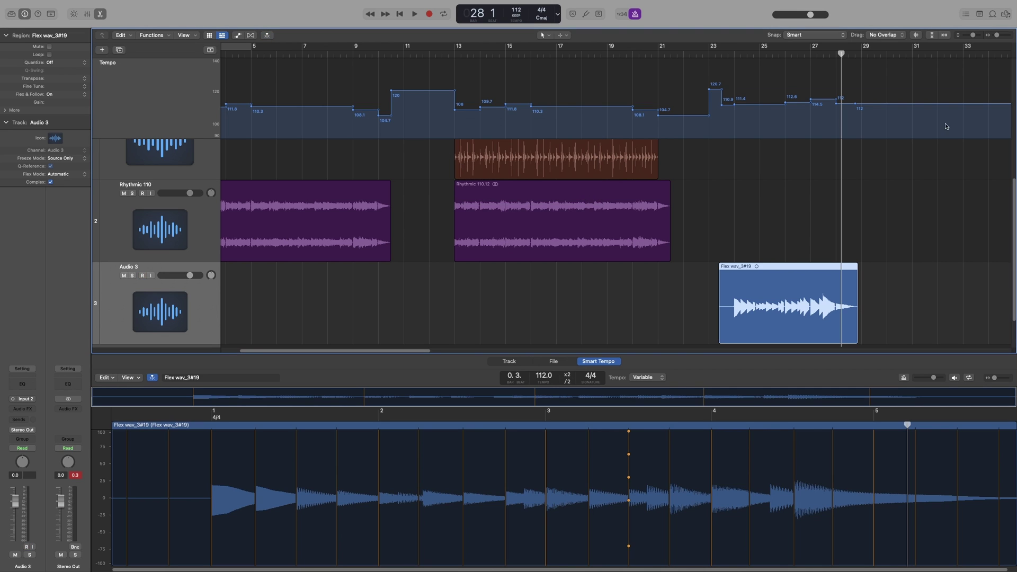
Play back from bar 23, then place the playhead at bar 31.
click(722, 55)
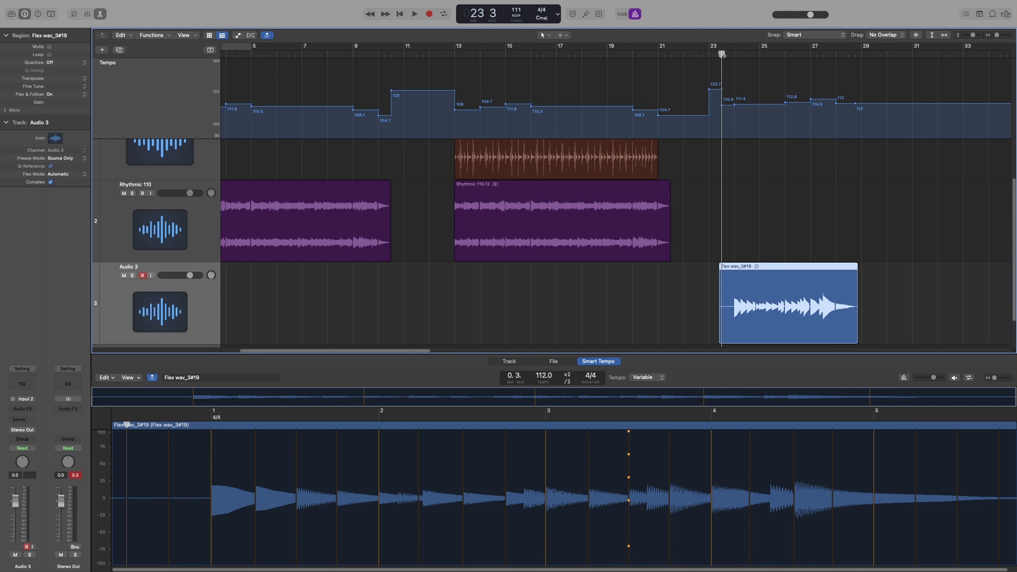
key(space)
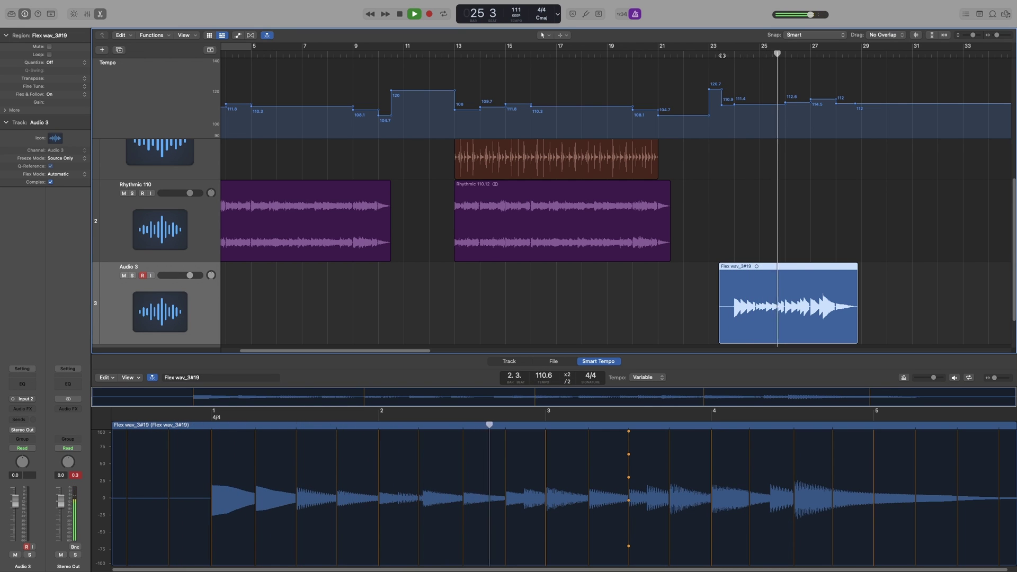
key(space)
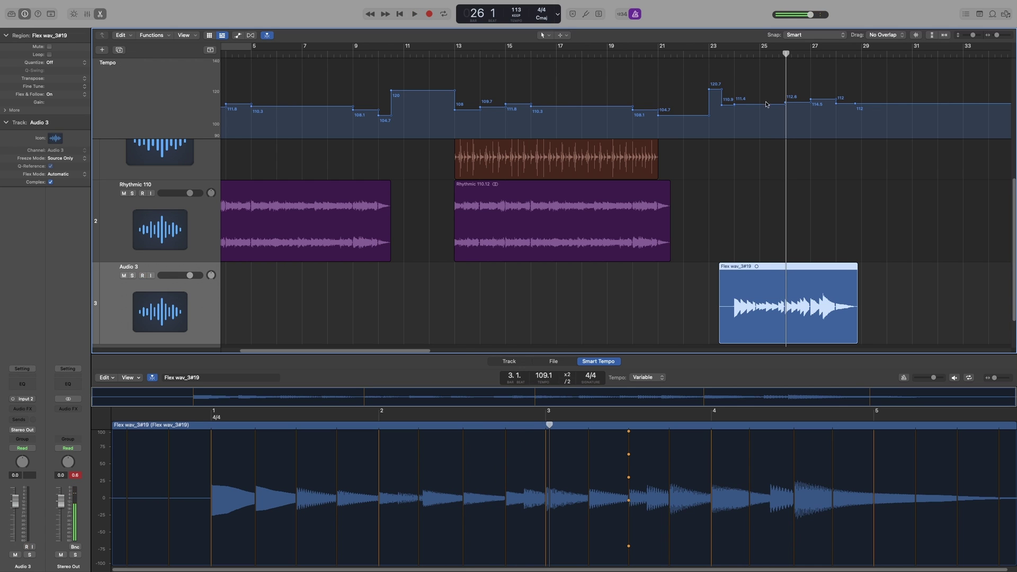
scroll(767, 104, right, 5)
click(763, 54)
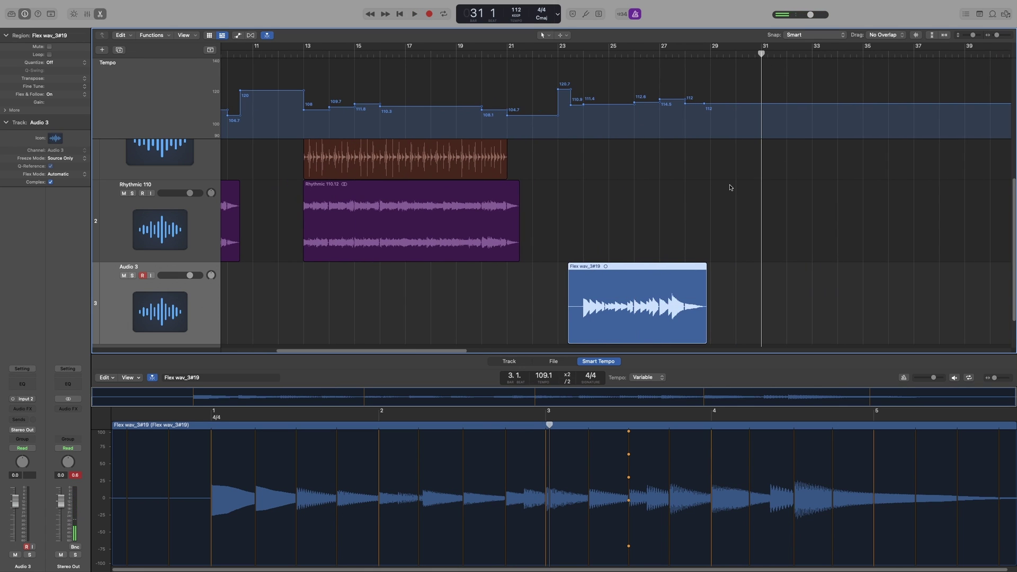
Set Smart Tempo mode to Adapt Project Tempo with Trim start of new regions enabled.
key(super+comma)
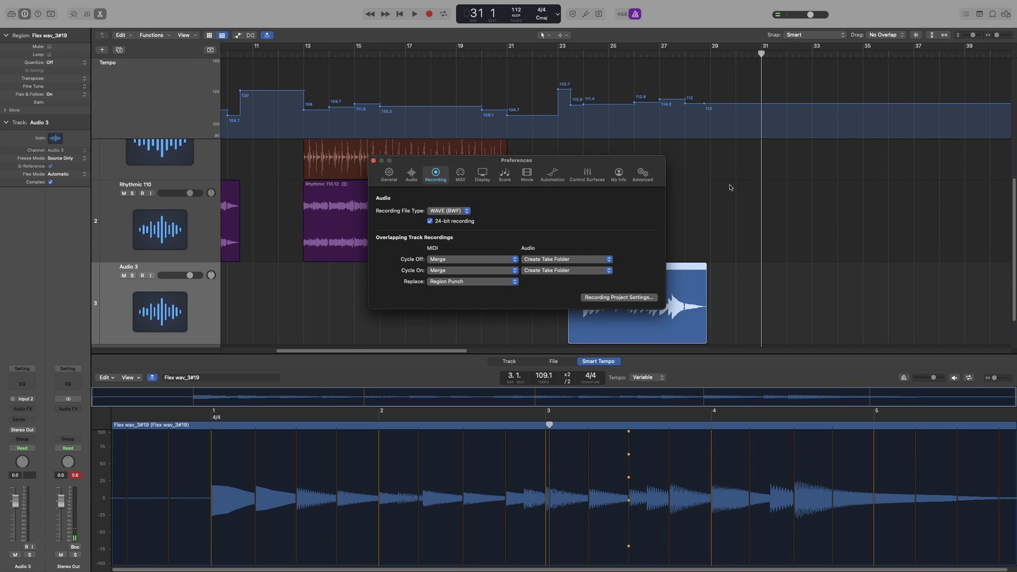
click(632, 298)
click(570, 136)
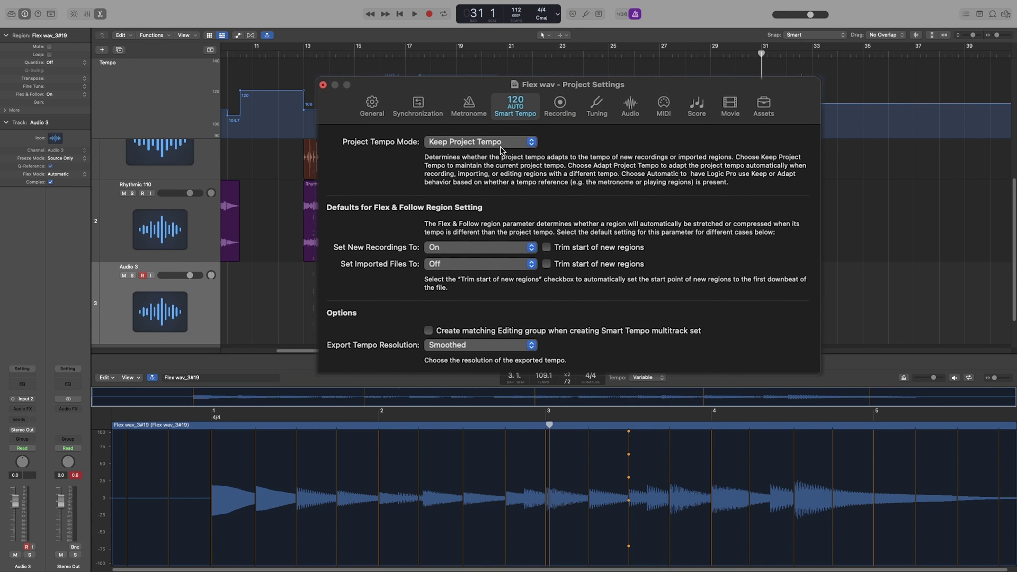
click(500, 147)
click(498, 154)
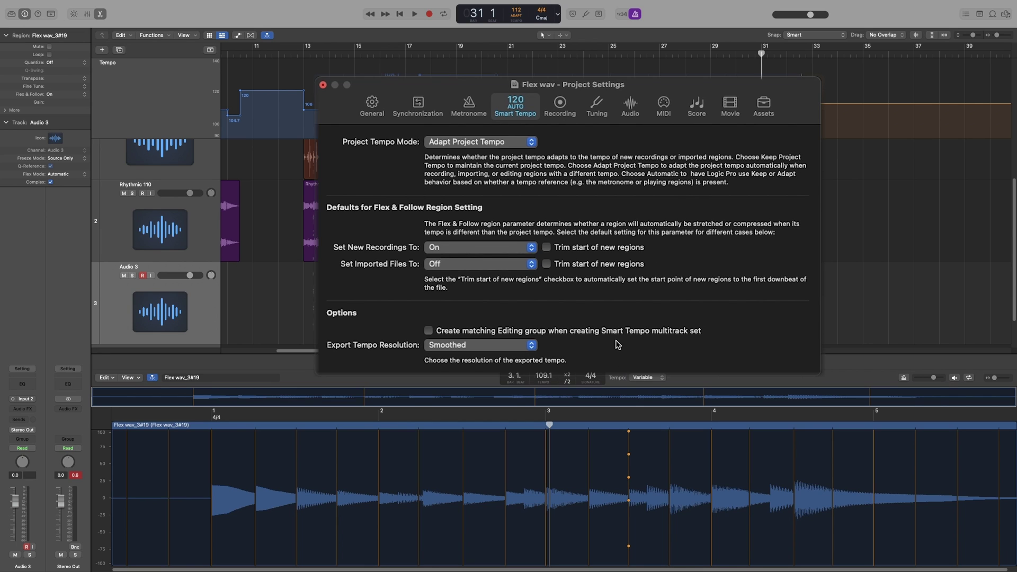
click(547, 248)
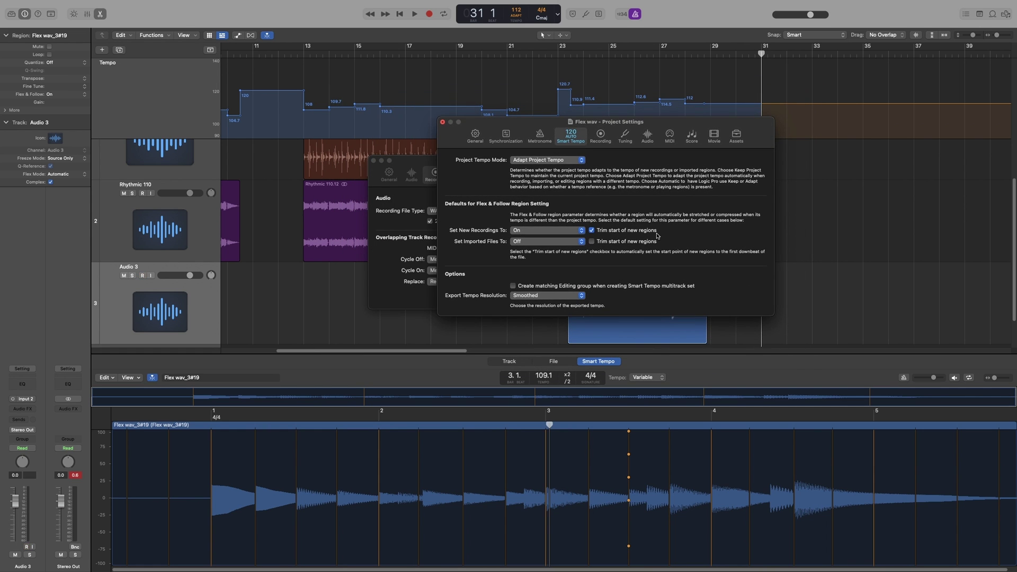
click(442, 122)
click(373, 160)
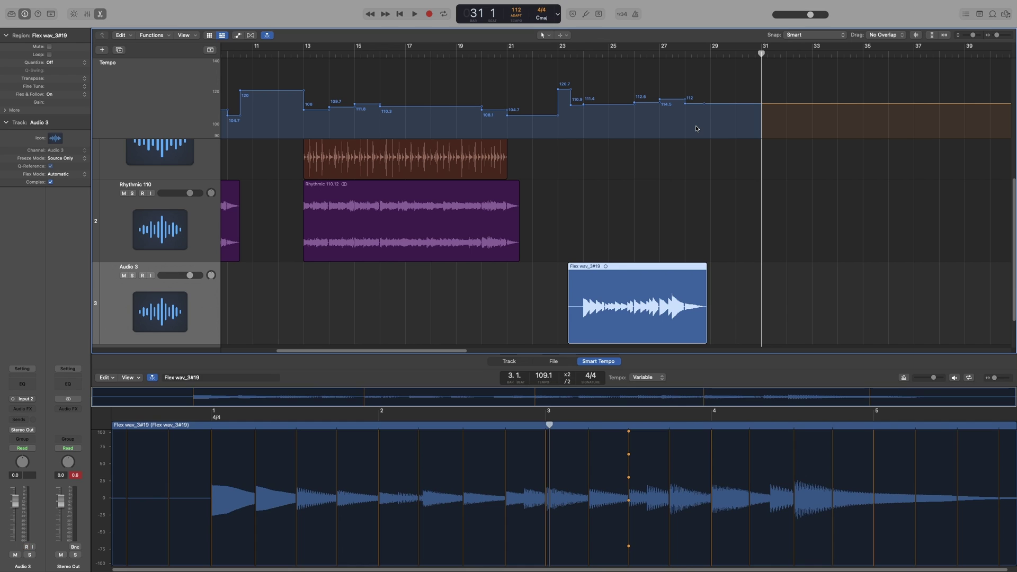
Record a synth take on Audio 3 at bar 31 and accept the detected downbeat and tempo.
key(r)
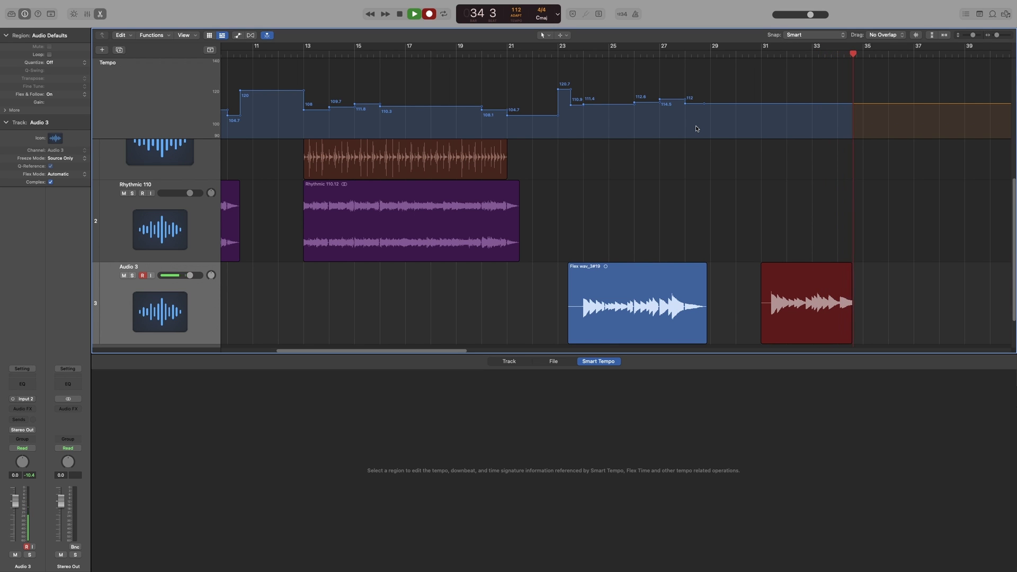
key(space)
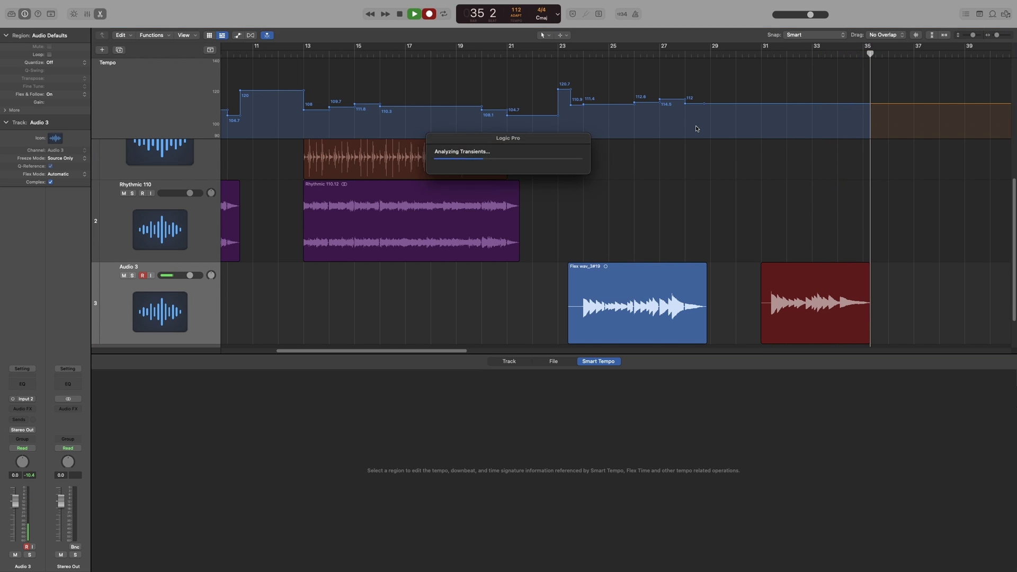
click(478, 200)
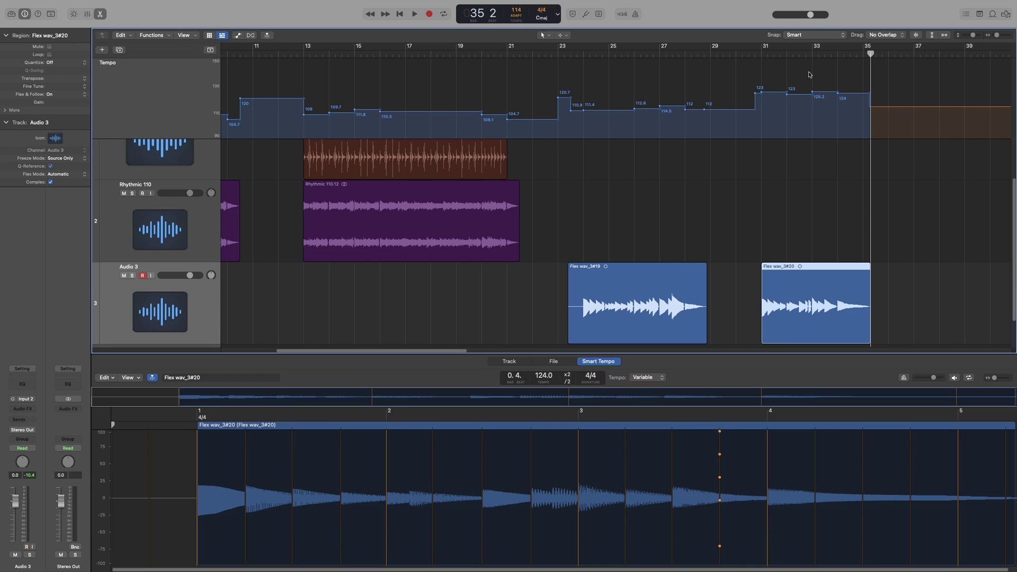
Zoom in and extend the start of Flex wav_3#20 slightly earlier.
click(761, 55)
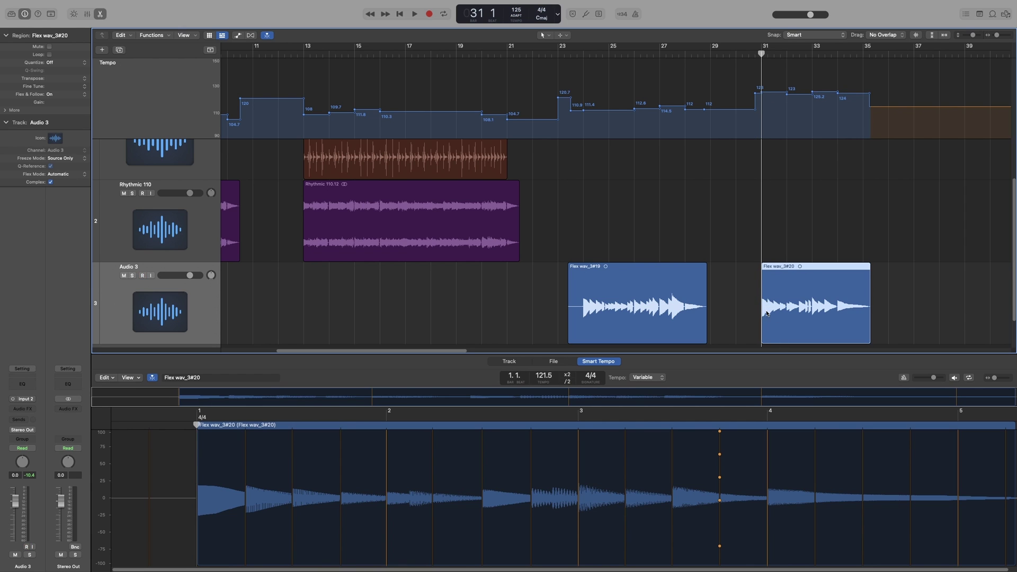
scroll(785, 270, left, 1)
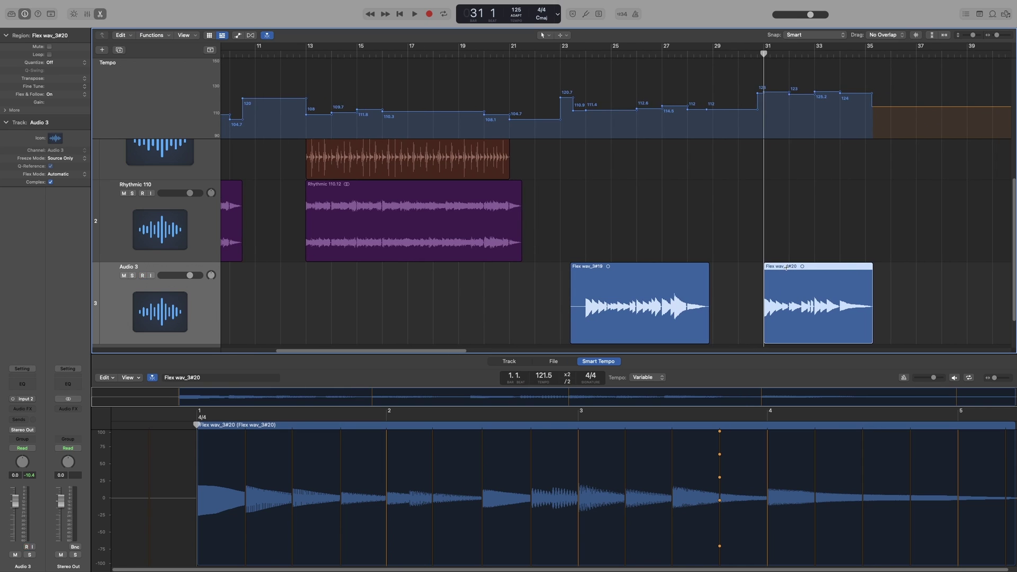
key(super+Right)
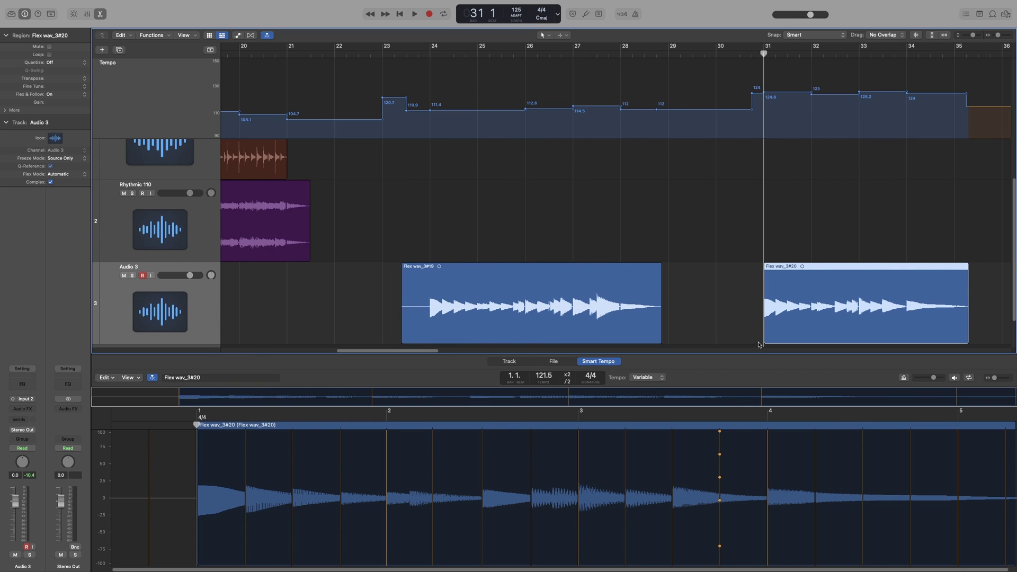
mouse_move(765, 340)
mouse_down()
mouse_move(717, 342)
mouse_move(764, 336)
mouse_up()
click(717, 53)
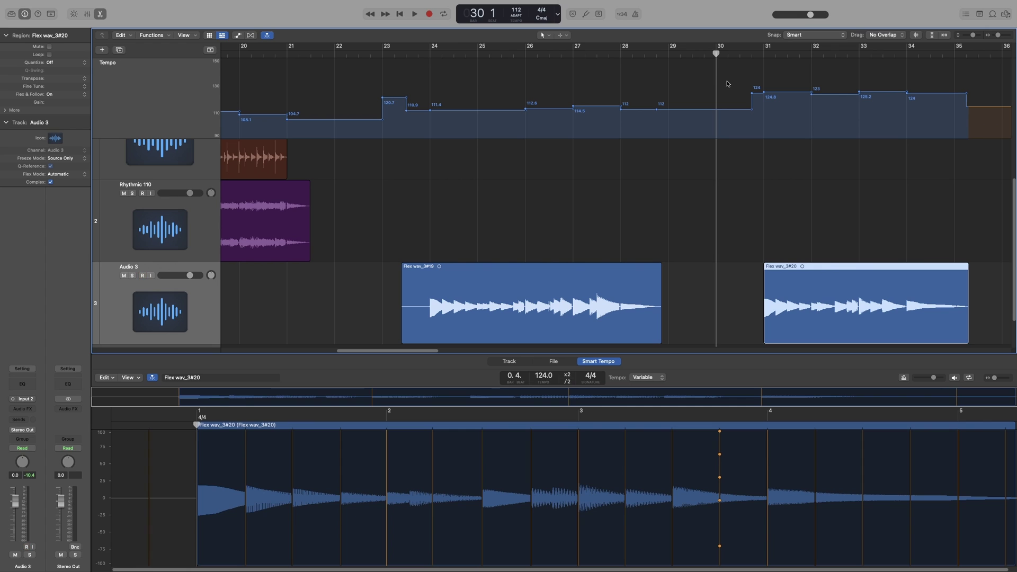
key(space)
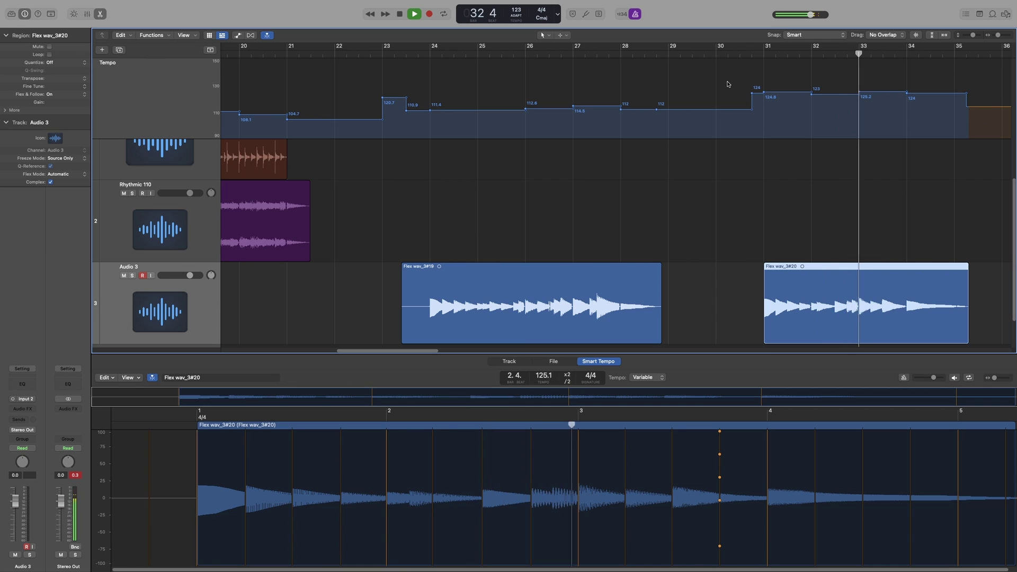
key(space)
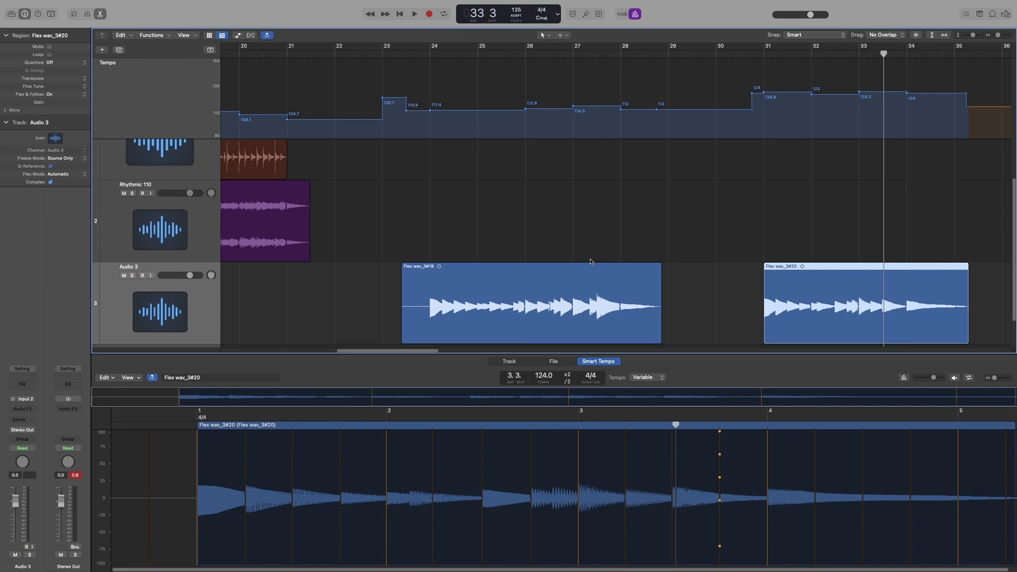
Reopen the Smart Tempo project settings to check Adapt Project Tempo with new recordings On and start-trimmed.
key(super+comma)
click(625, 297)
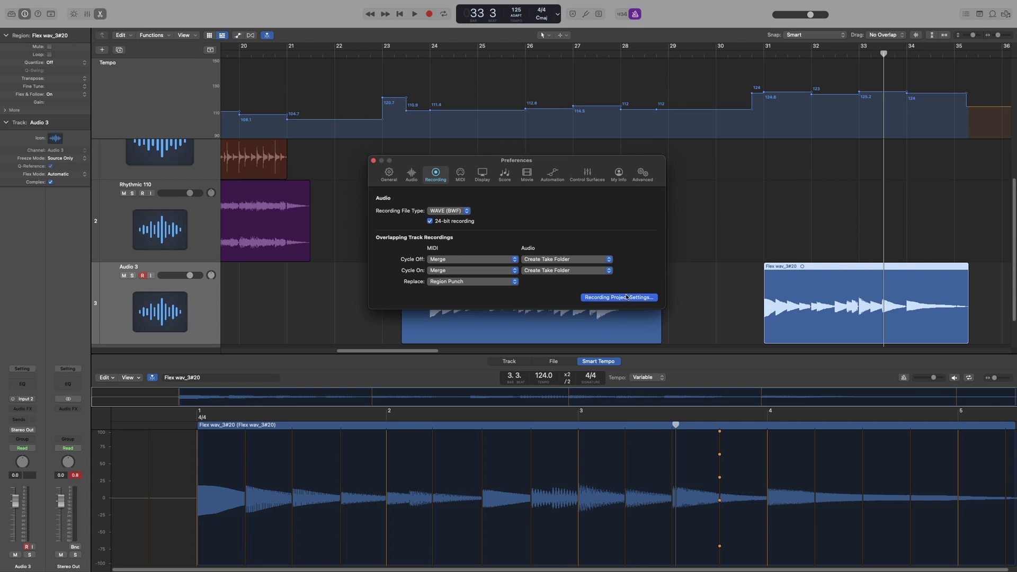
click(571, 135)
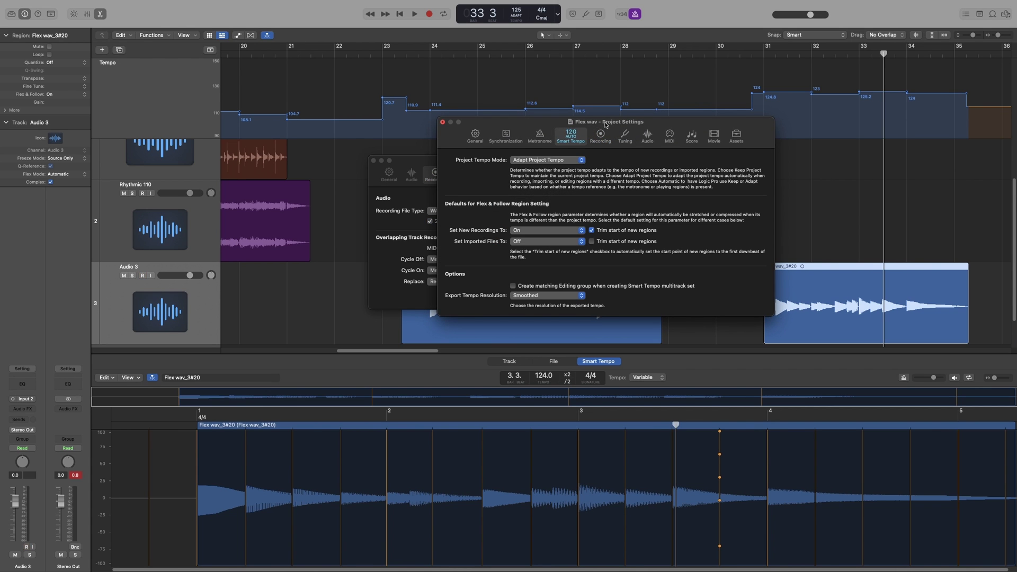
drag(607, 124, 599, 115)
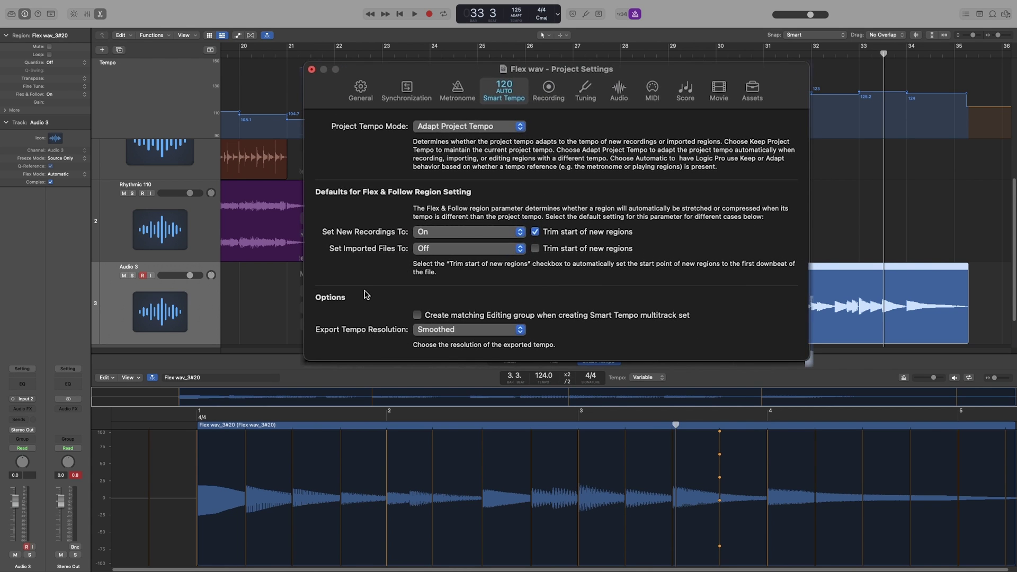